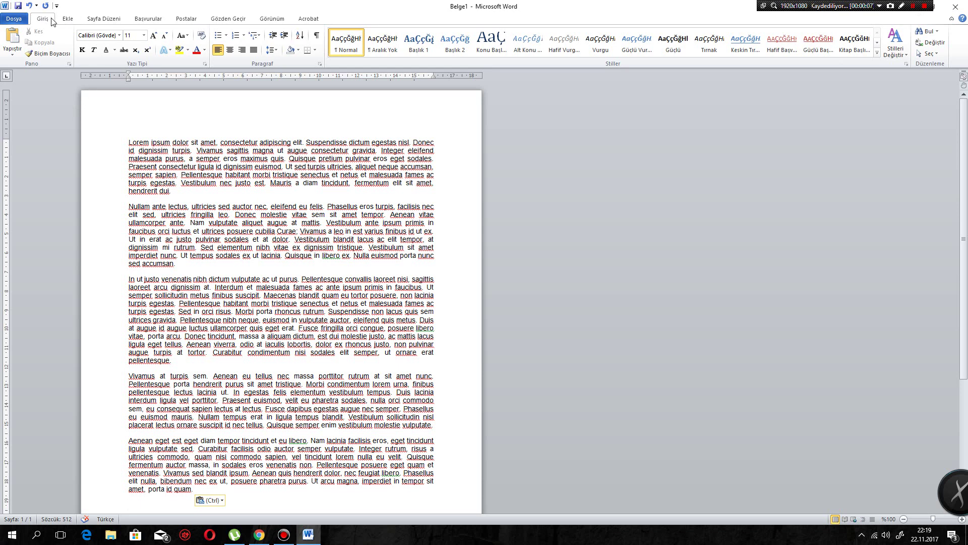
Browse the Ekle, Giriş and Sayfa Düzeni tabs, then on Görünüm hide and re-show the ruler.
left_click(67, 19)
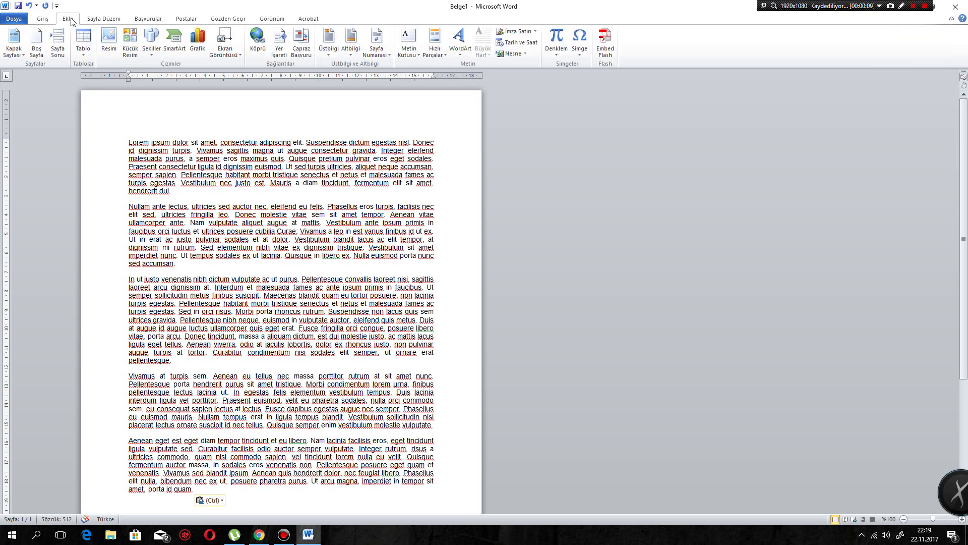
left_click(43, 19)
left_click(96, 19)
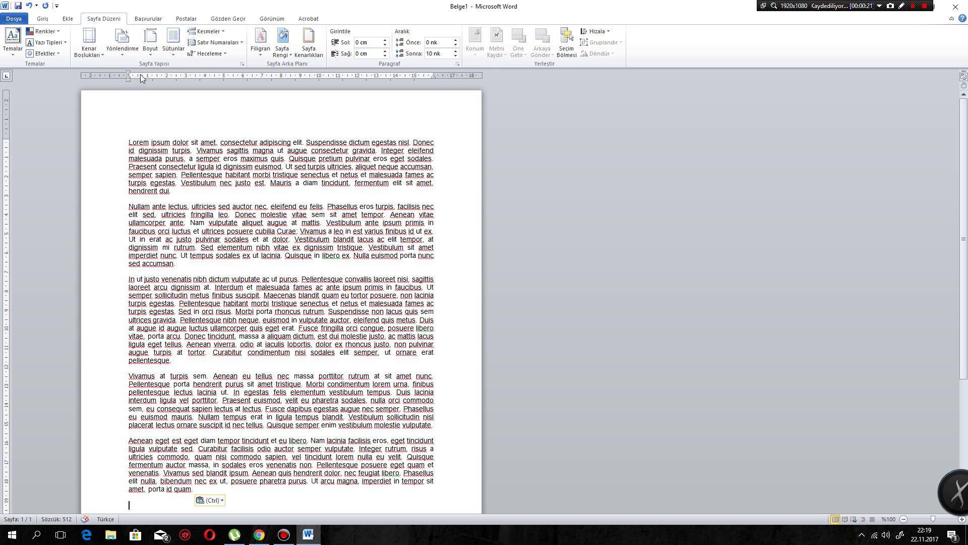
left_click(272, 19)
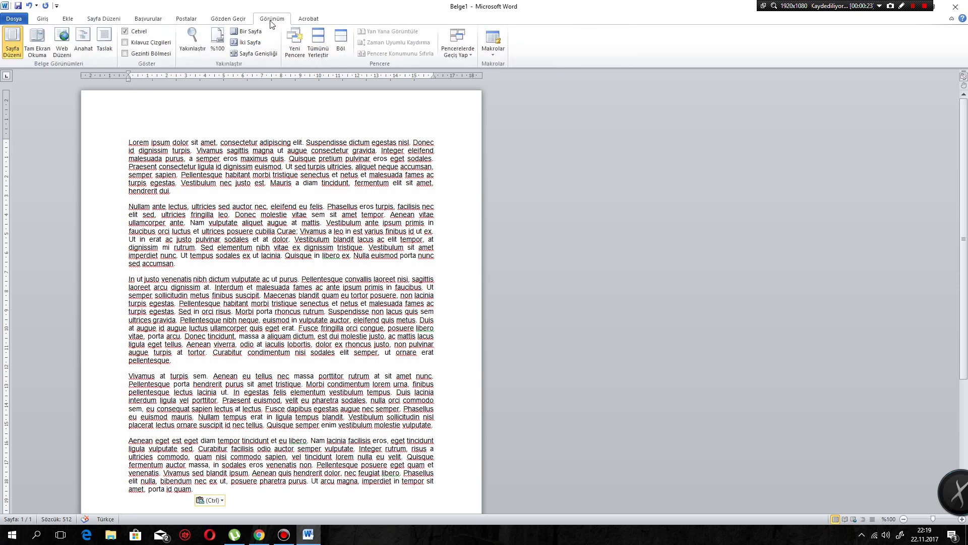
left_click(129, 32)
left_click(128, 31)
left_click(93, 19)
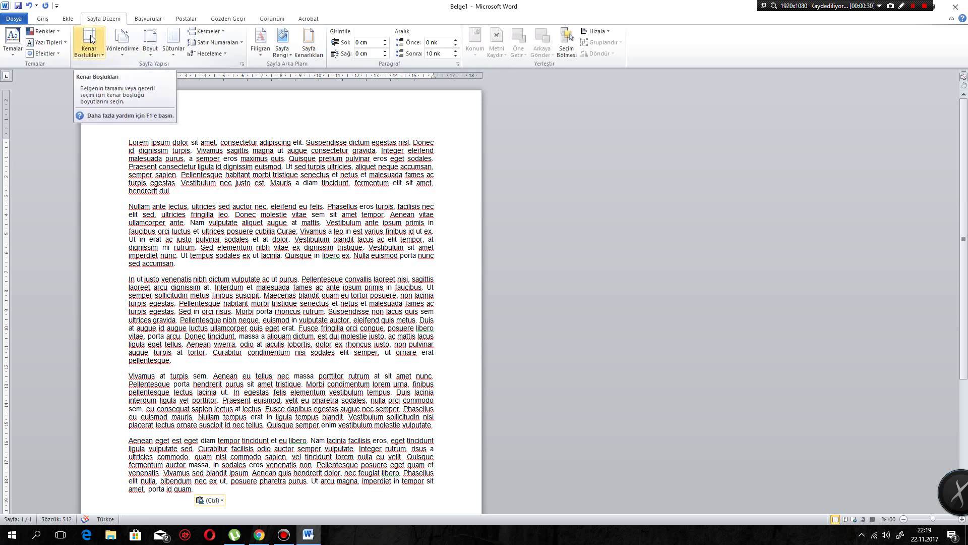
left_click(91, 40)
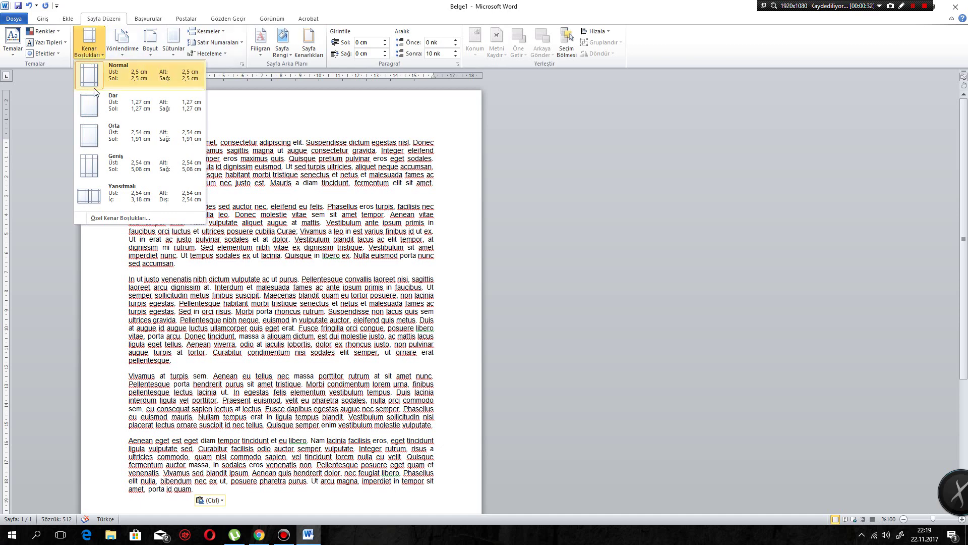
left_click(92, 106)
left_click(89, 40)
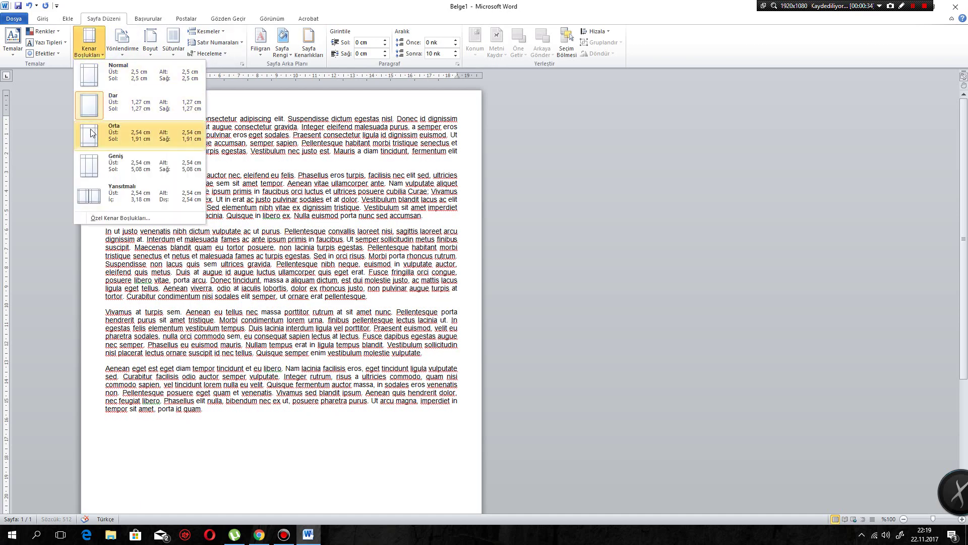
left_click(91, 134)
left_click(91, 40)
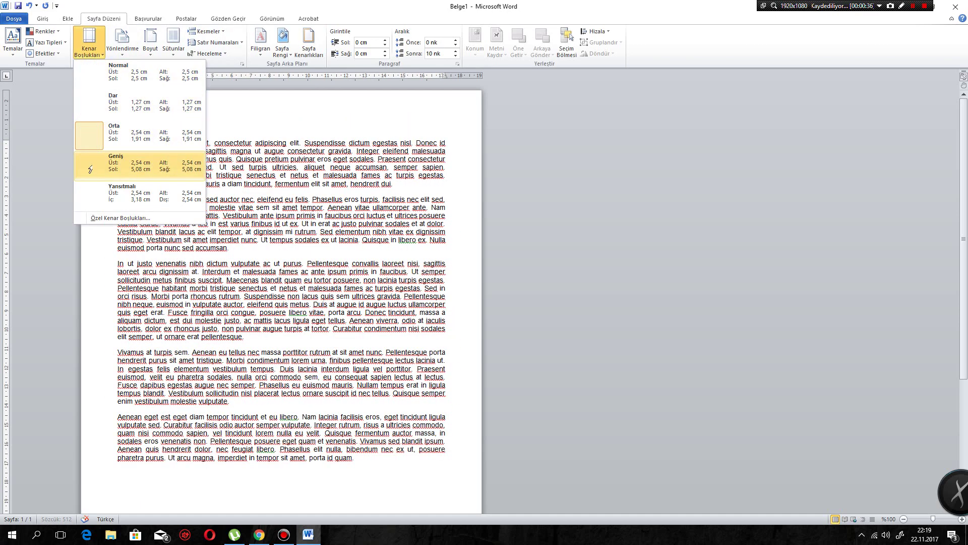
left_click(91, 164)
left_click(90, 40)
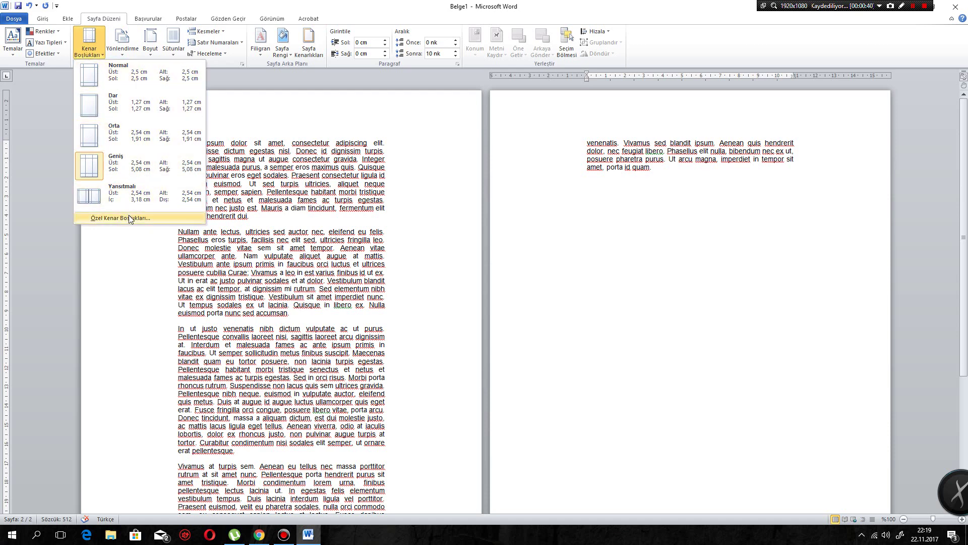
left_click(96, 78)
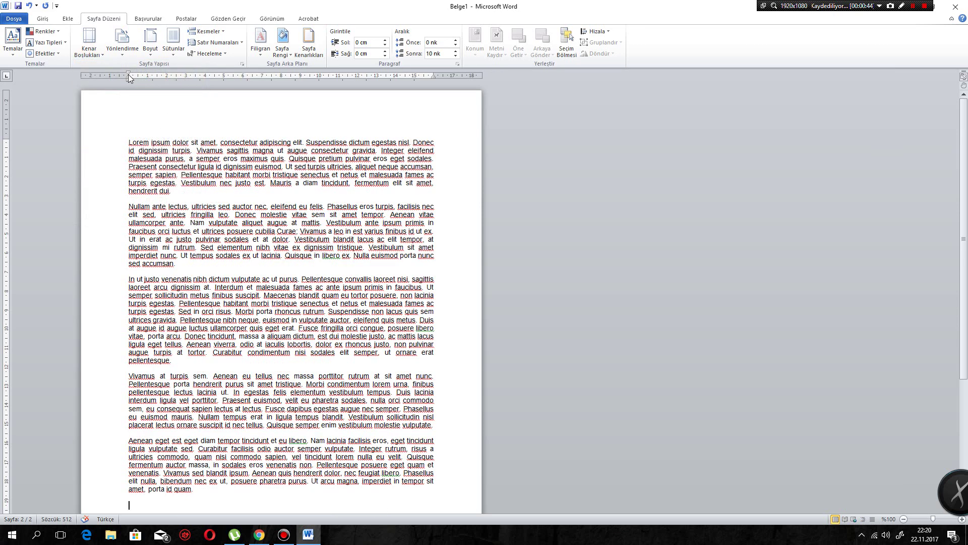
left_click_drag(129, 75, 96, 75)
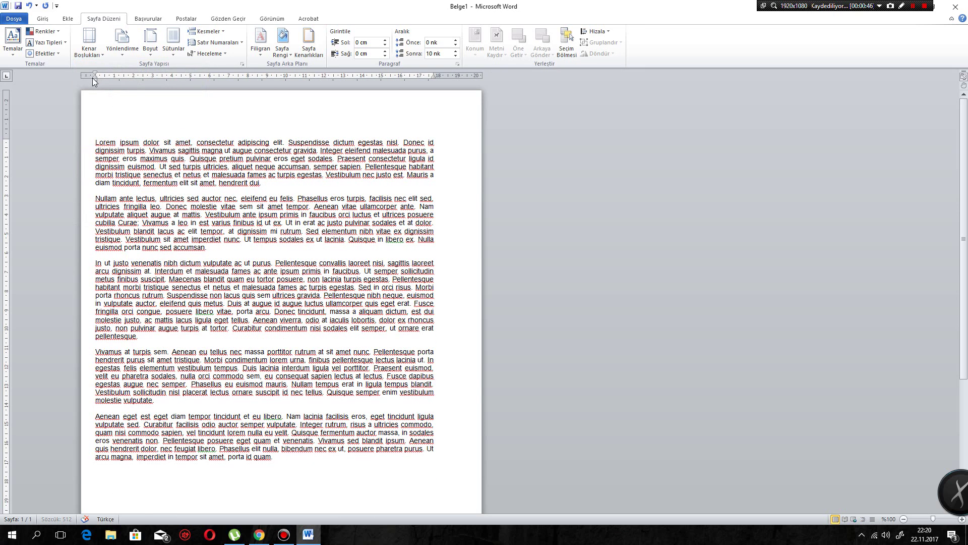
key("ctrl+z")
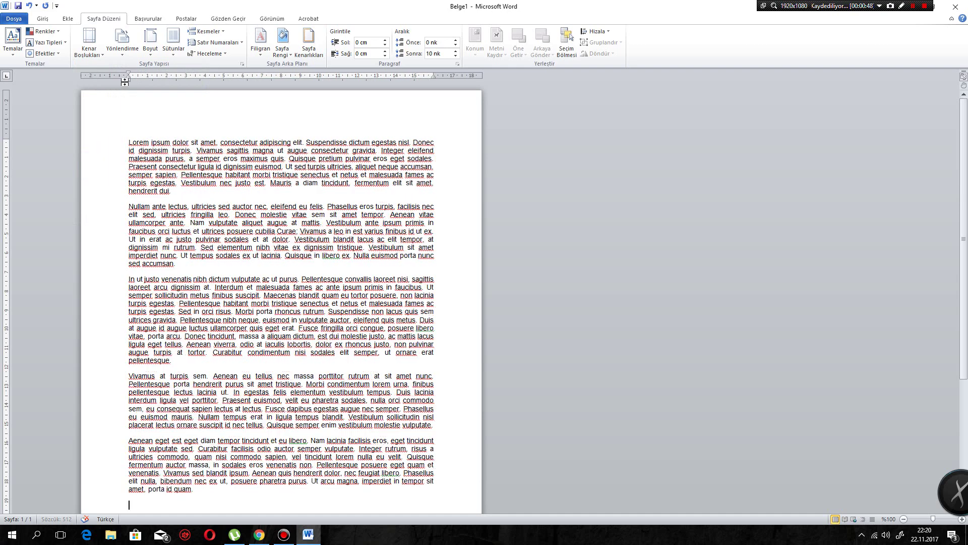
left_click(113, 38)
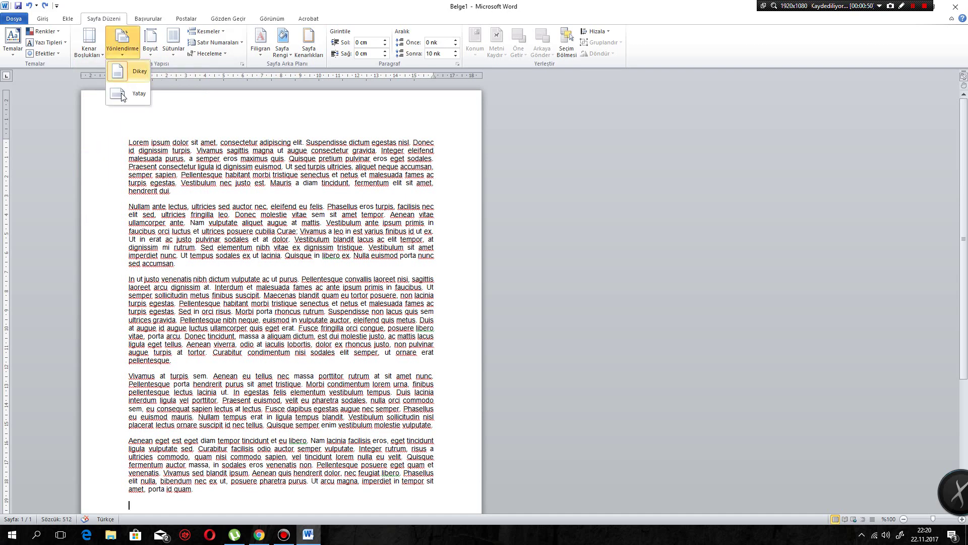
left_click(121, 94)
left_click(123, 40)
left_click(134, 74)
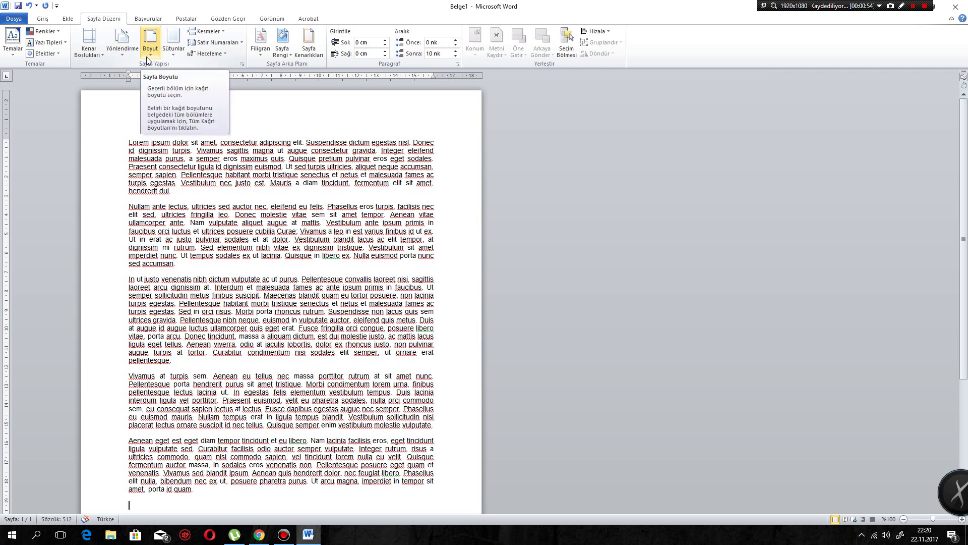
left_click(148, 59)
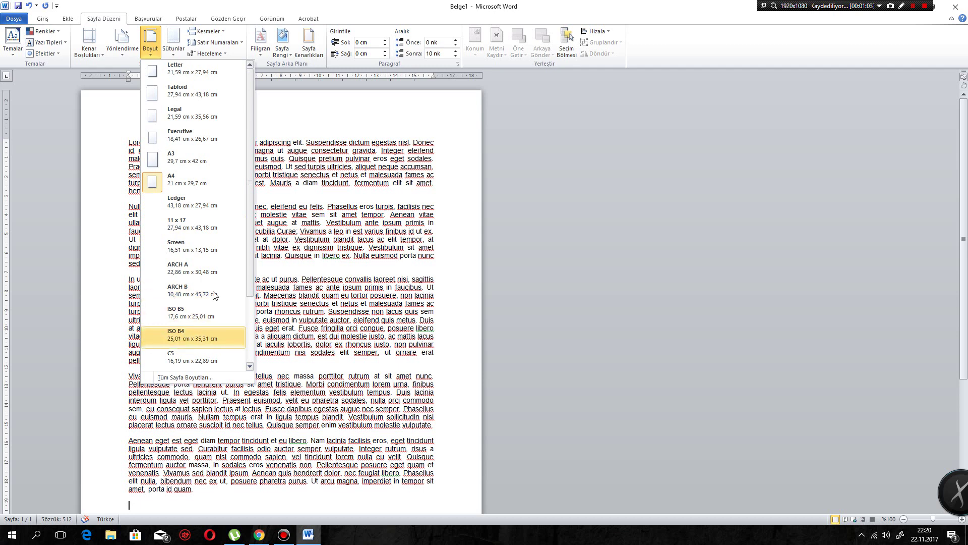
scroll(250, 198, "down", 1)
scroll(251, 198, "up", 1)
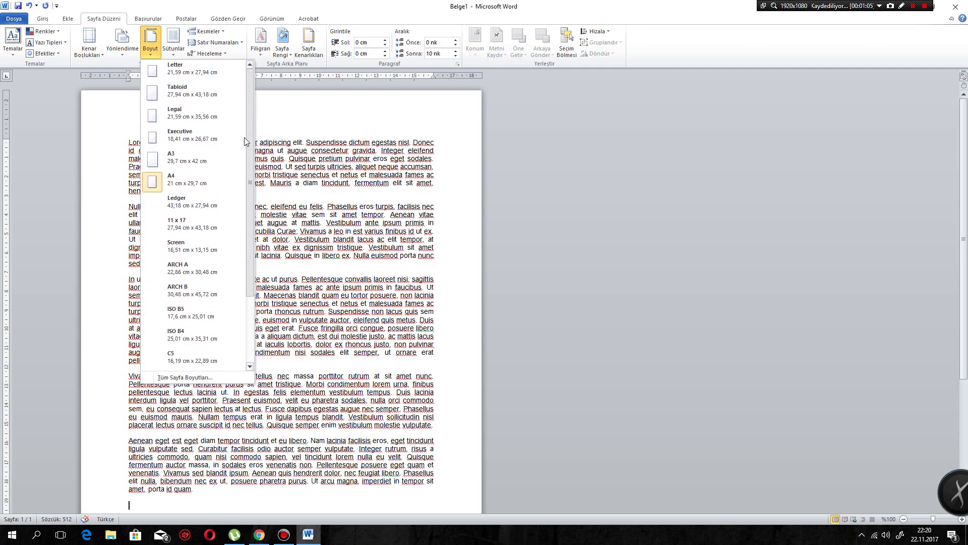
left_click(188, 379)
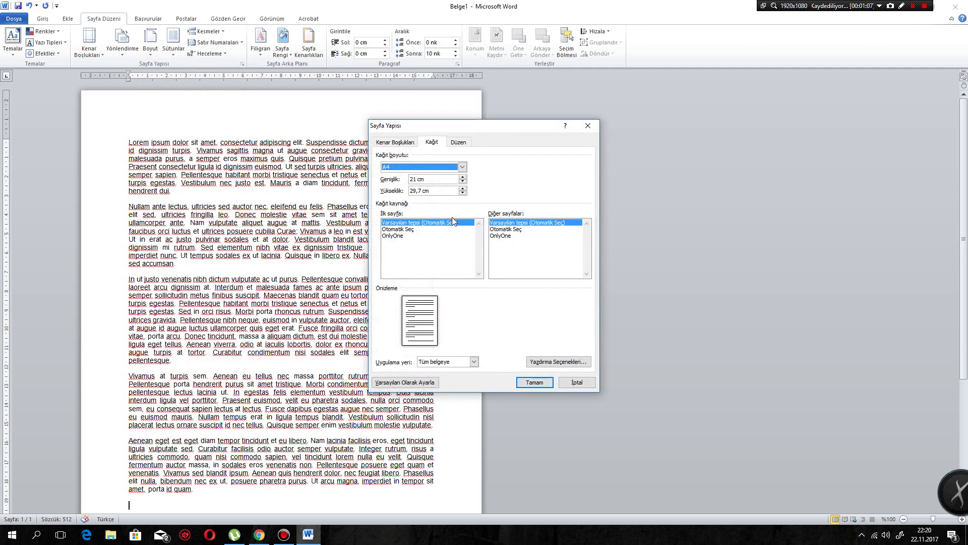
left_click(454, 179)
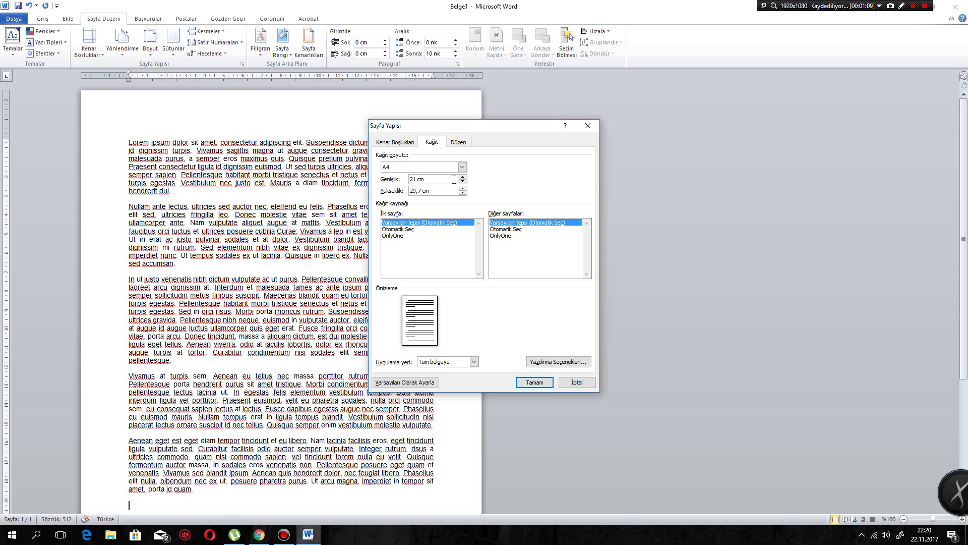
key("ctrl+a")
type("<Z")
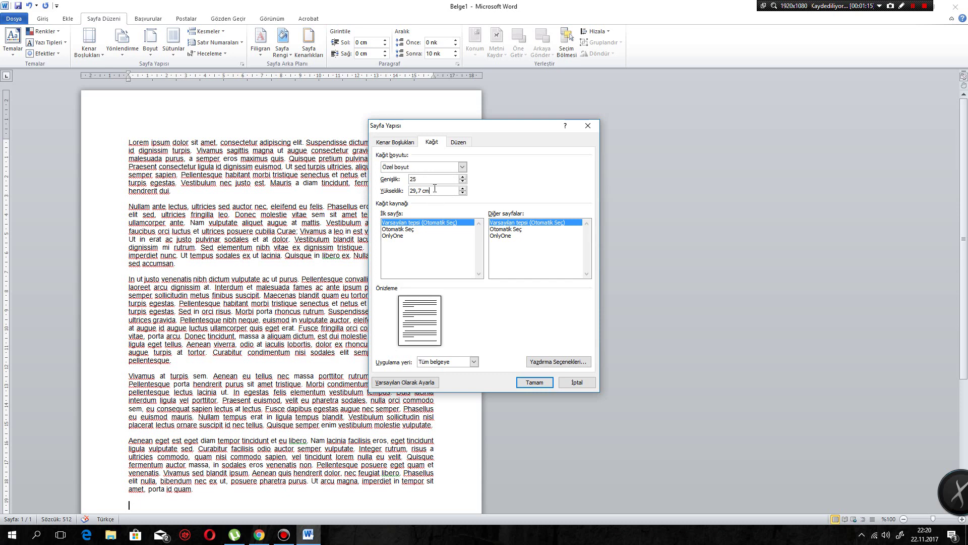
key("Tab")
type("25")
key("Tab")
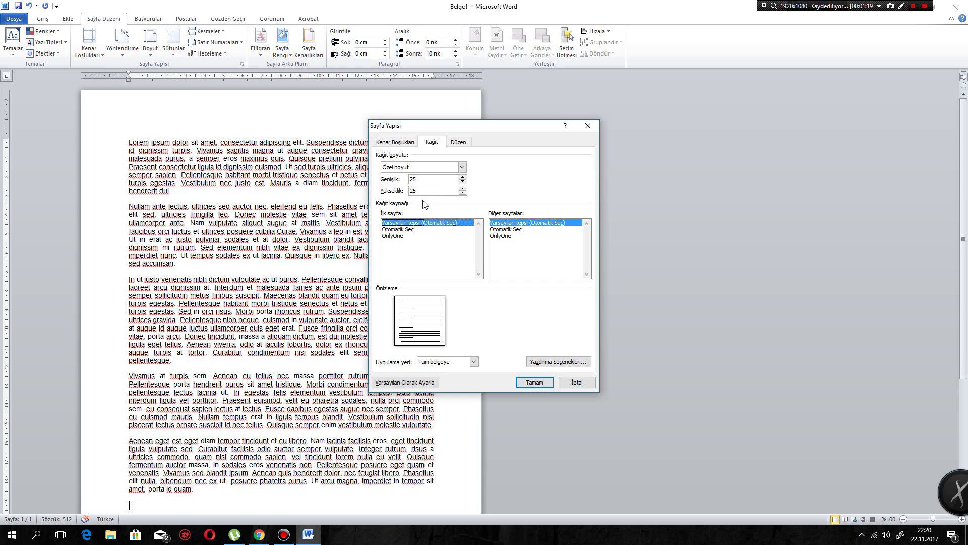
left_click(462, 167)
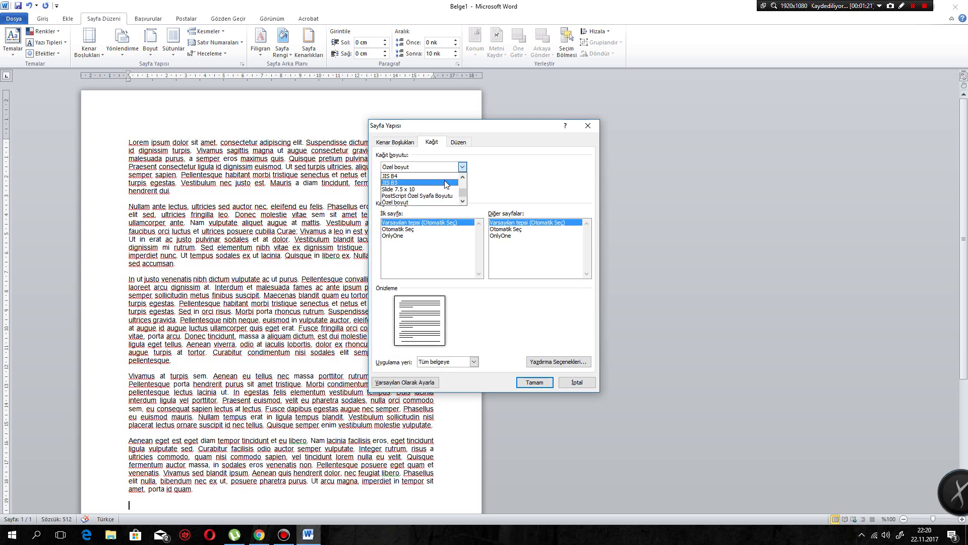
left_click(434, 182)
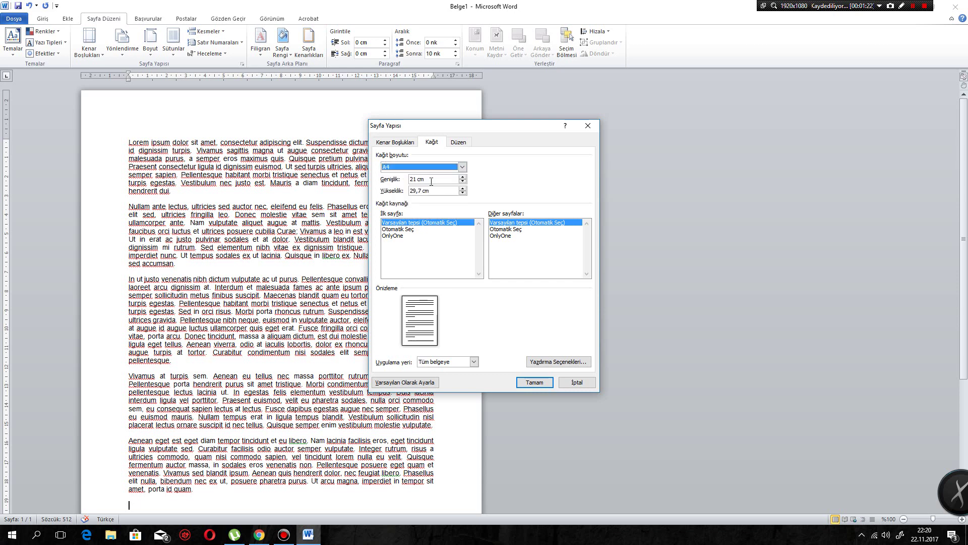
left_click(535, 382)
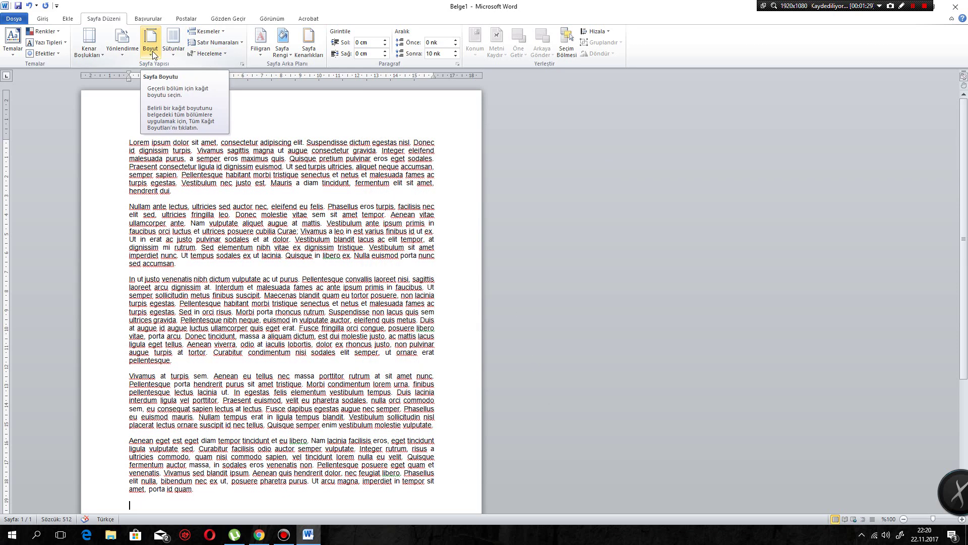
Open the Print preview and look at the sided-printing options without changing them.
left_click(16, 20)
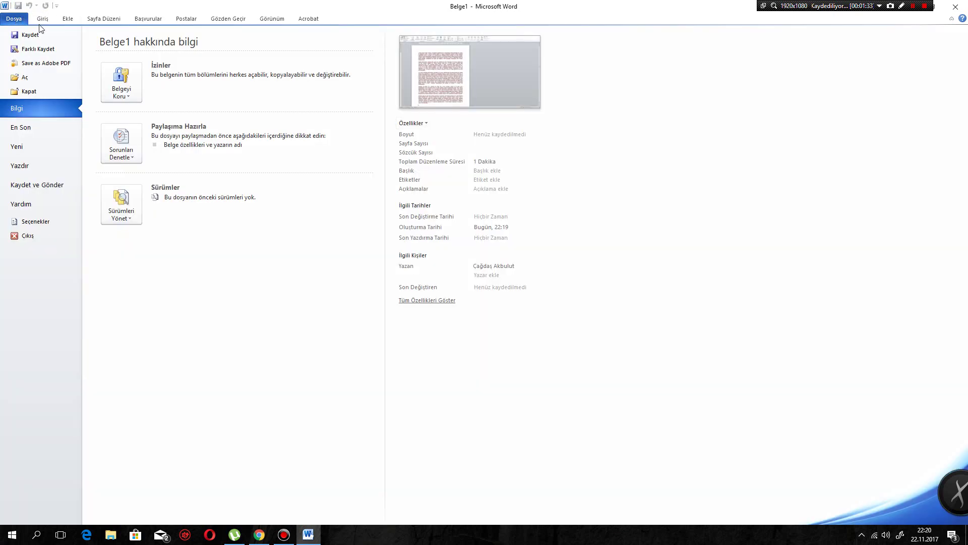
left_click(20, 166)
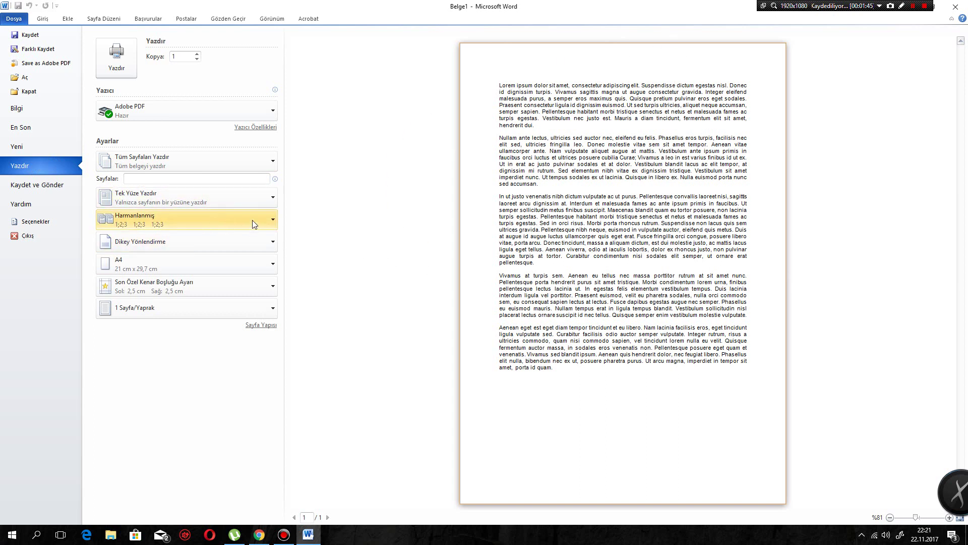
left_click(263, 202)
left_click(264, 204)
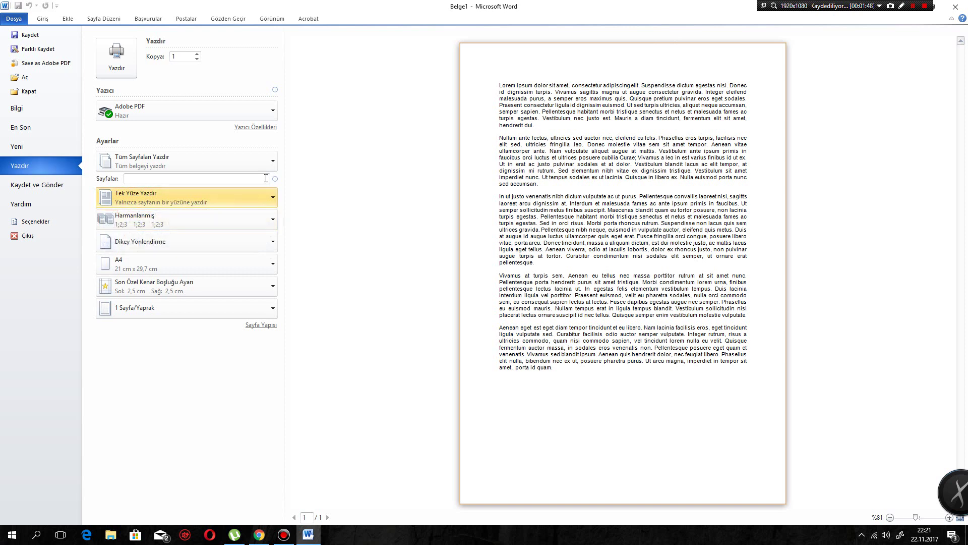
Review the print margin presets, keep the 2.5 cm margins, and return to Sayfa Düzeni.
left_click(273, 287)
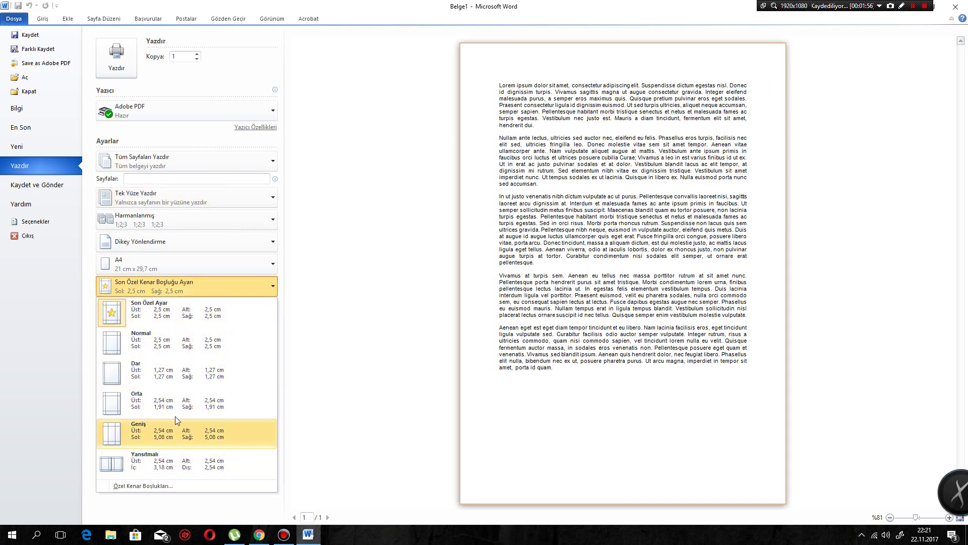
left_click(336, 279)
left_click(273, 293)
left_click(273, 293)
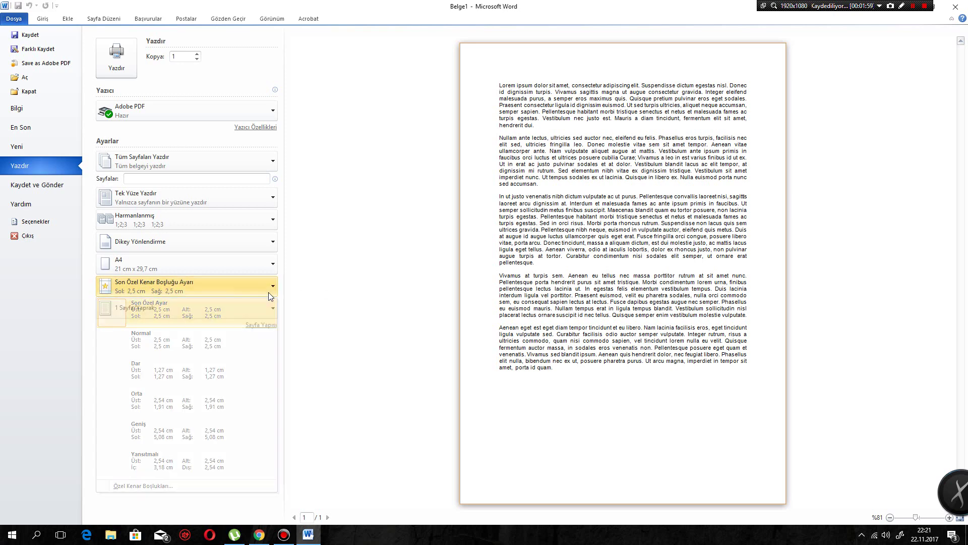
left_click(257, 294)
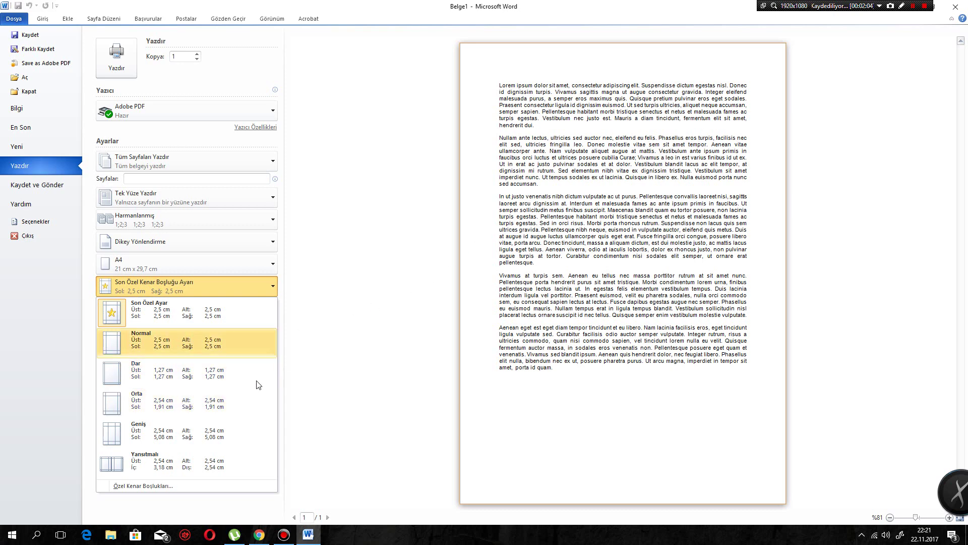
left_click(158, 290)
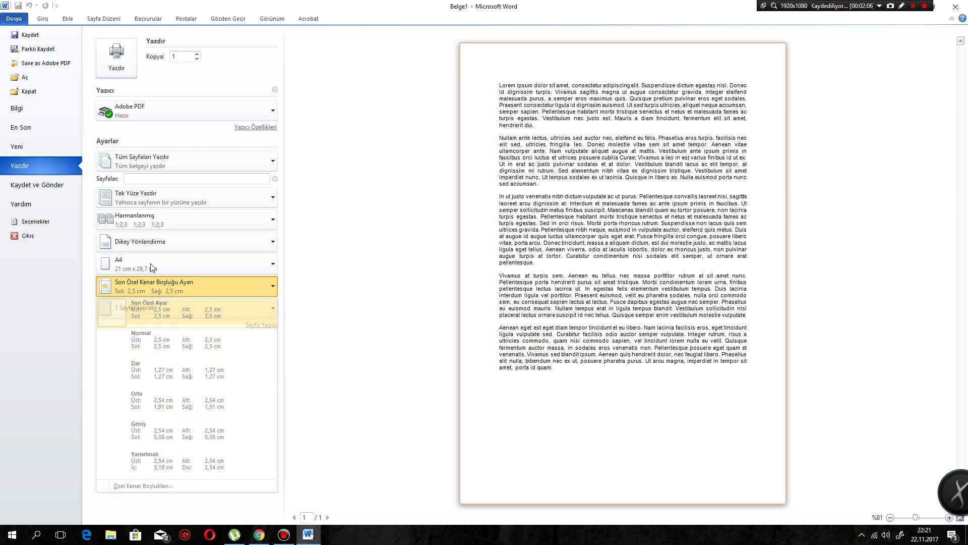
left_click(104, 18)
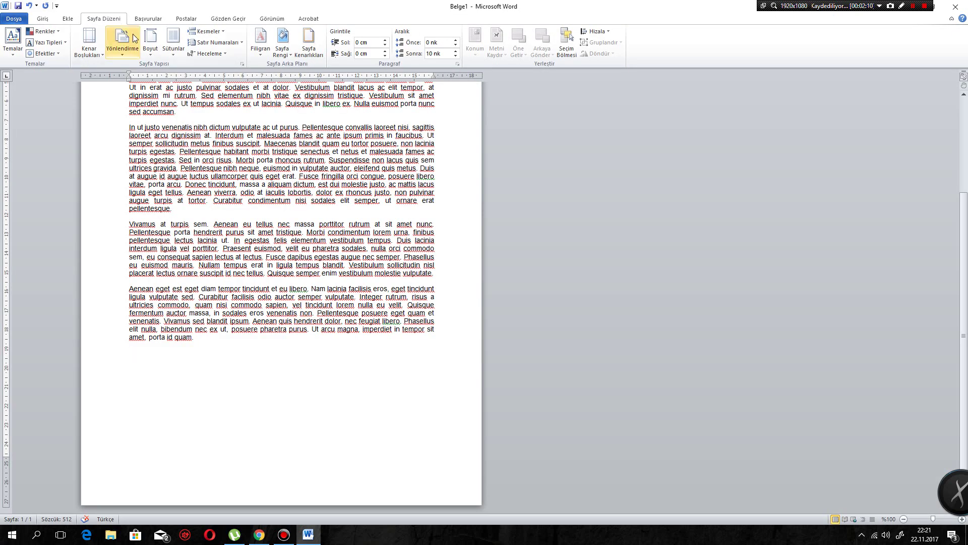
Flow the lorem ipsum text into two columns with Sütunlar > İki on one A4 page.
scroll(196, 86, "up", 3)
scroll(196, 87, "up", 2)
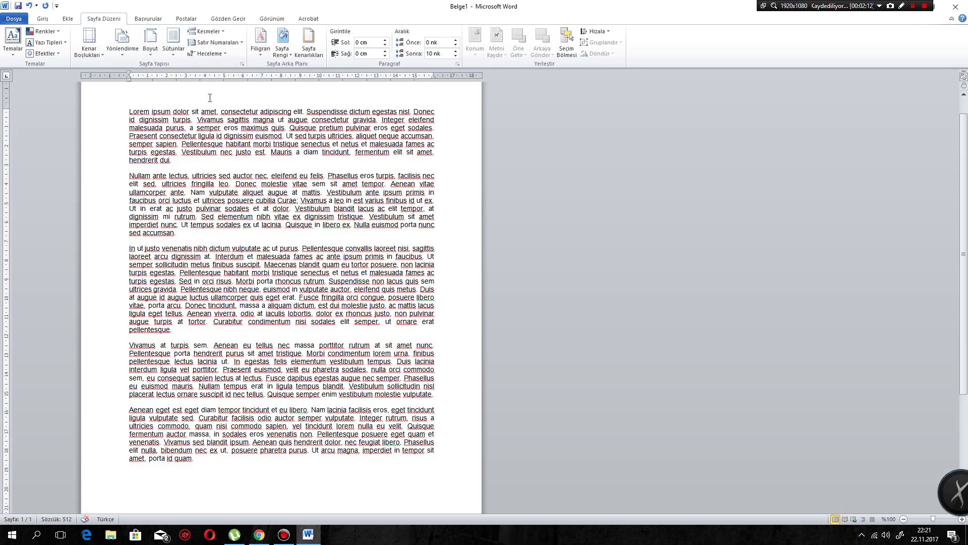
left_click(180, 54)
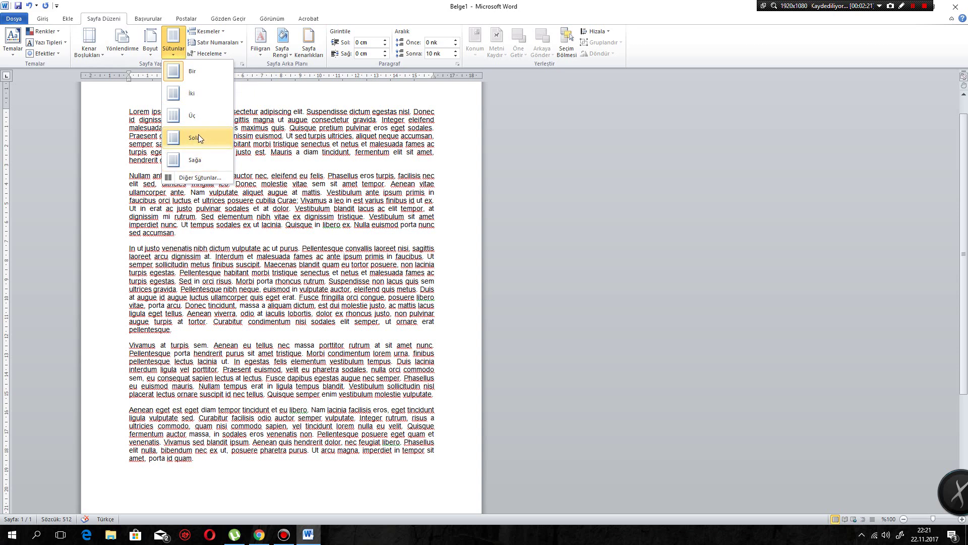
left_click(211, 98)
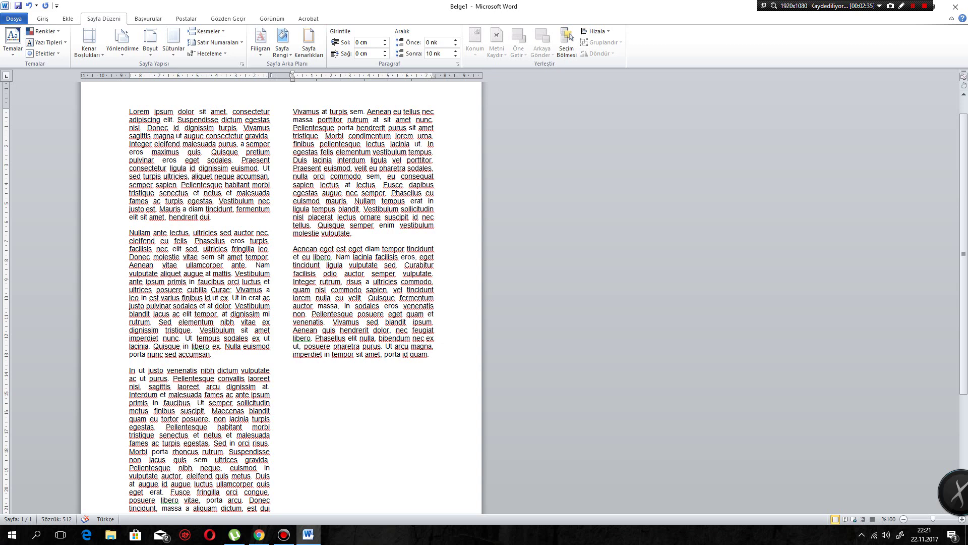
scroll(229, 261, "down", 3)
scroll(277, 323, "down", 2)
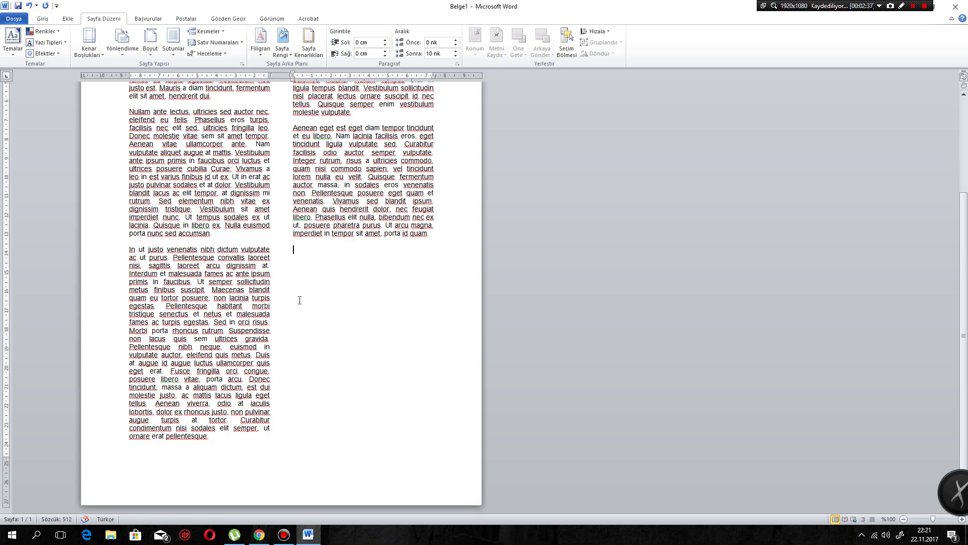
scroll(288, 391, "up", 2)
scroll(278, 363, "up", 4)
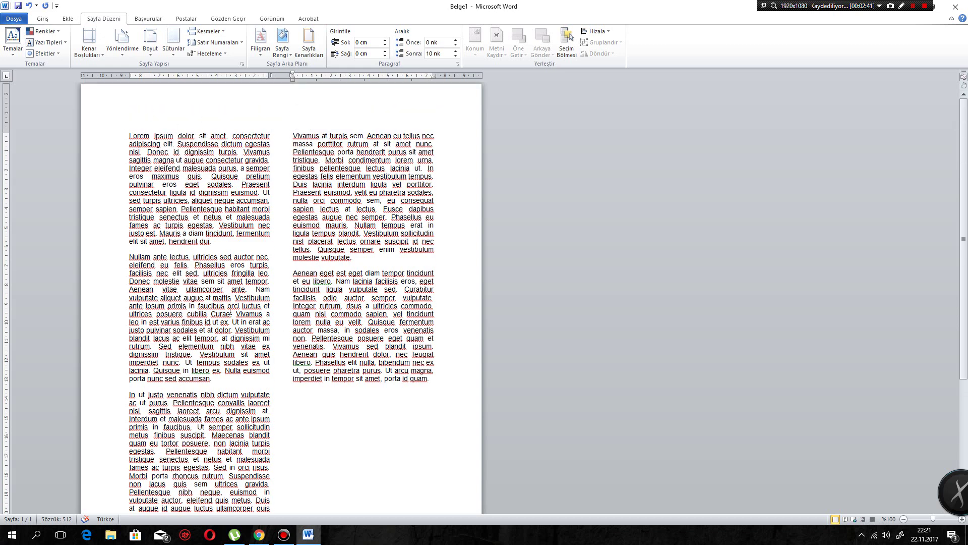
scroll(276, 359, "down", 3)
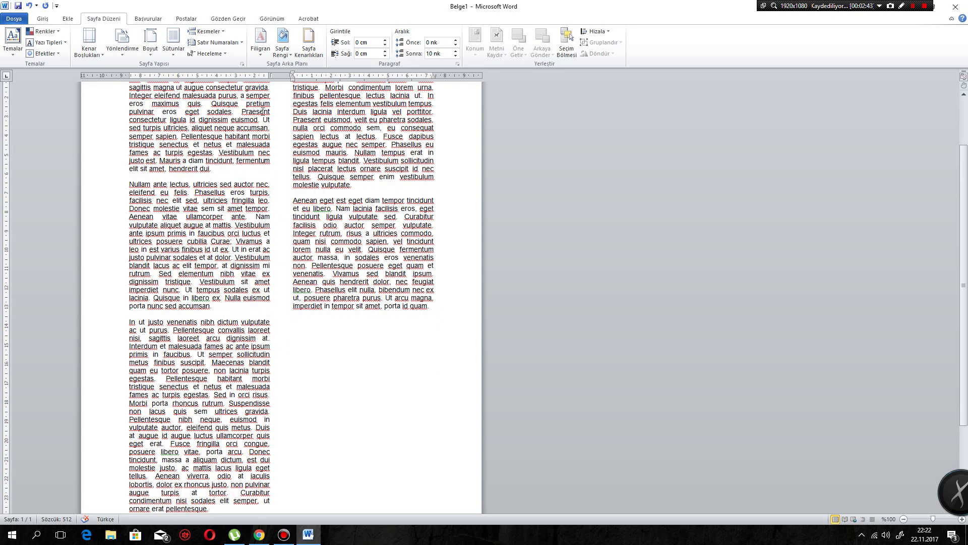
left_click(207, 31)
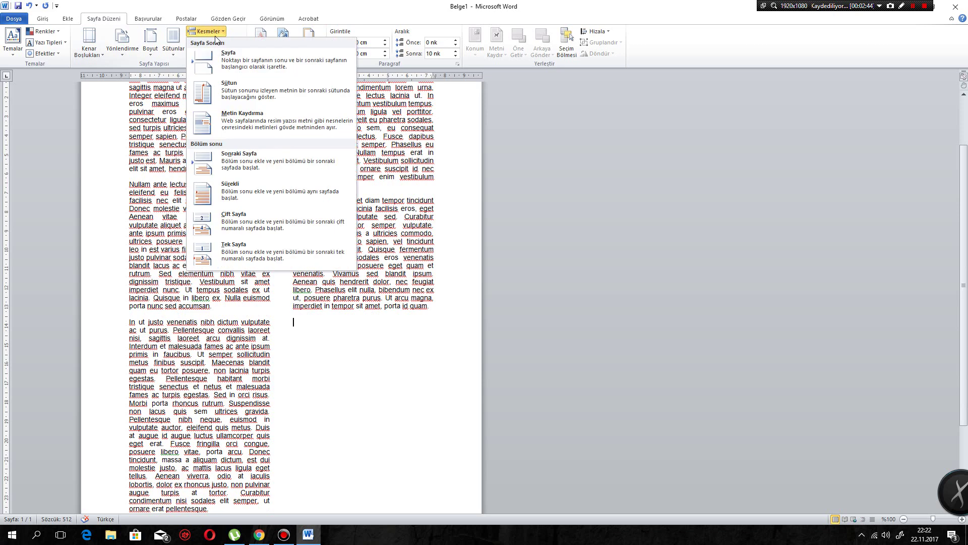
Set Sütunlar back to Bir, then select all the lorem ipsum text and delete it.
left_click(173, 44)
left_click(182, 56)
left_click(182, 56)
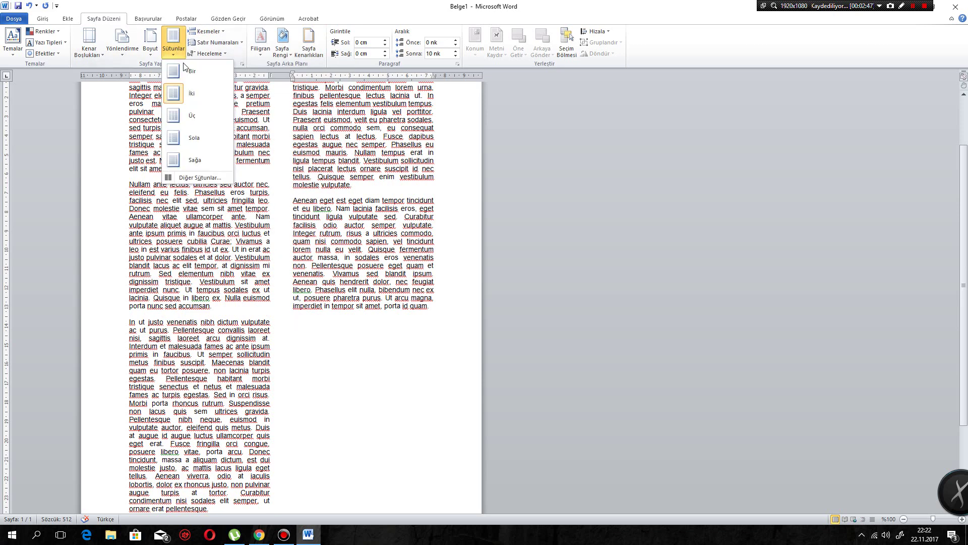
left_click(191, 71)
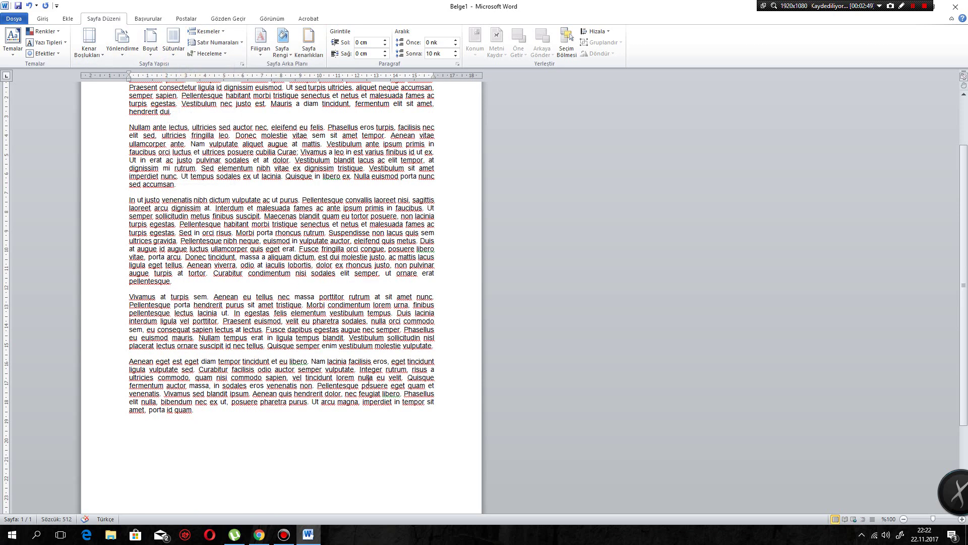
key("ctrl+a")
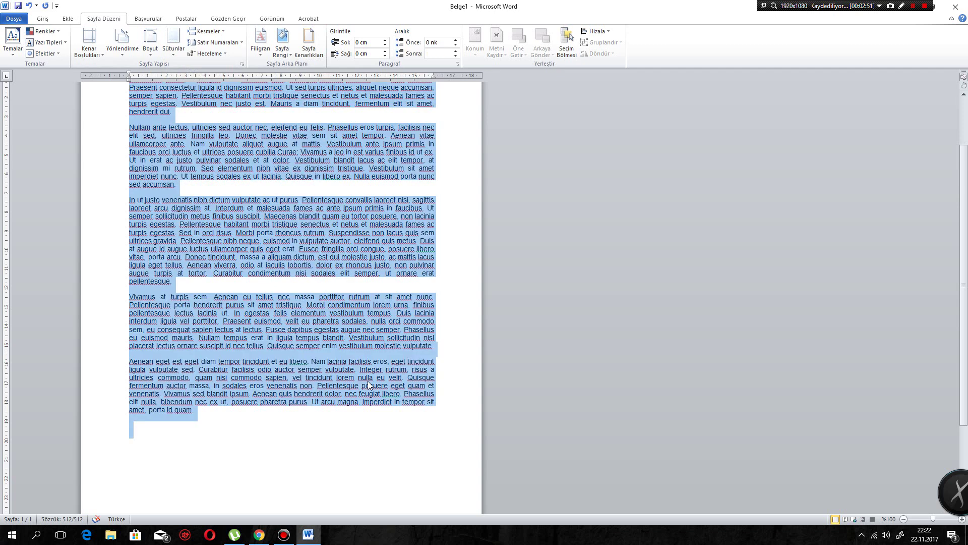
key("Delete")
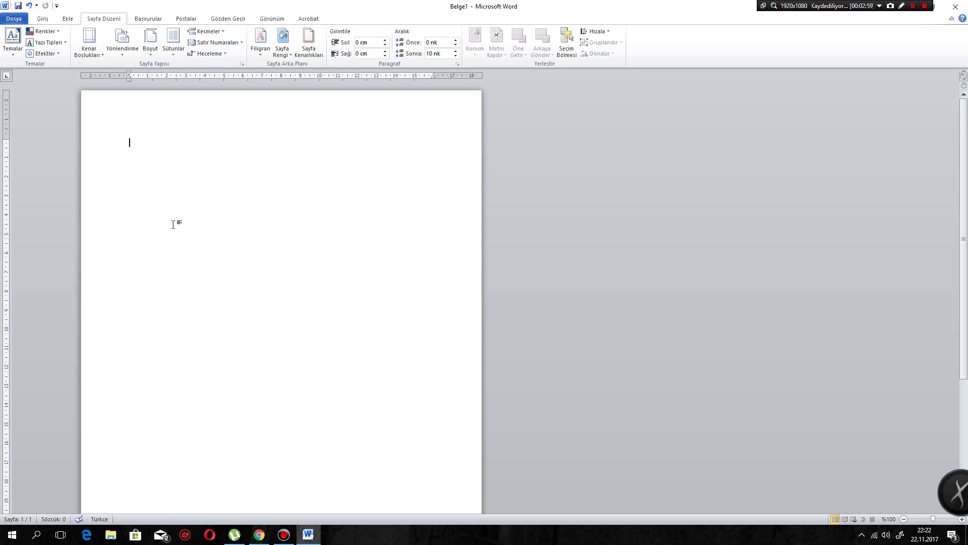
Type three lines of capital-letter filler text and start an empty paragraph below.
type("JSIOD ASOI ASOIDASOID ASOIDJ")
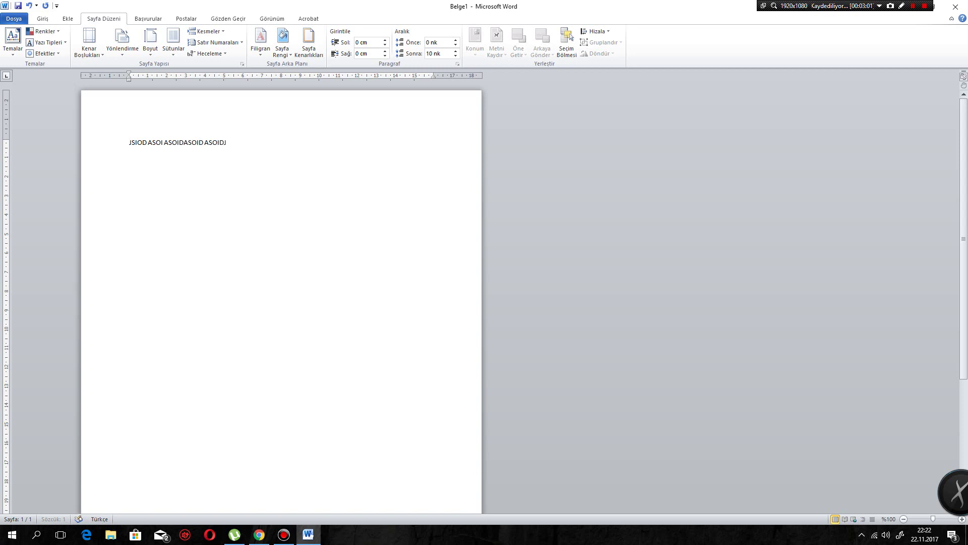
type(" AOSIDJ AOSD APSDKASDP ASĞDİP LAĞS")
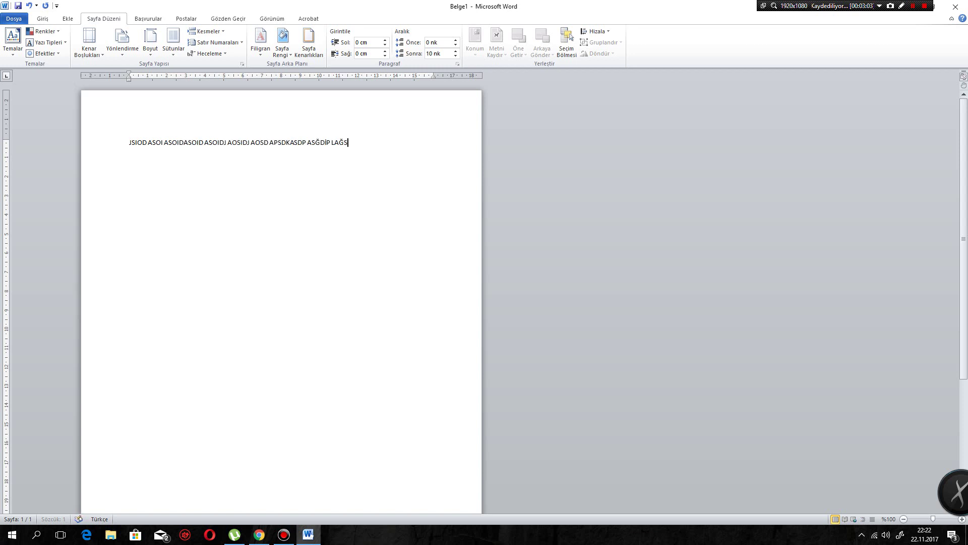
type("DPLASĞ DLAĞSDPL A")
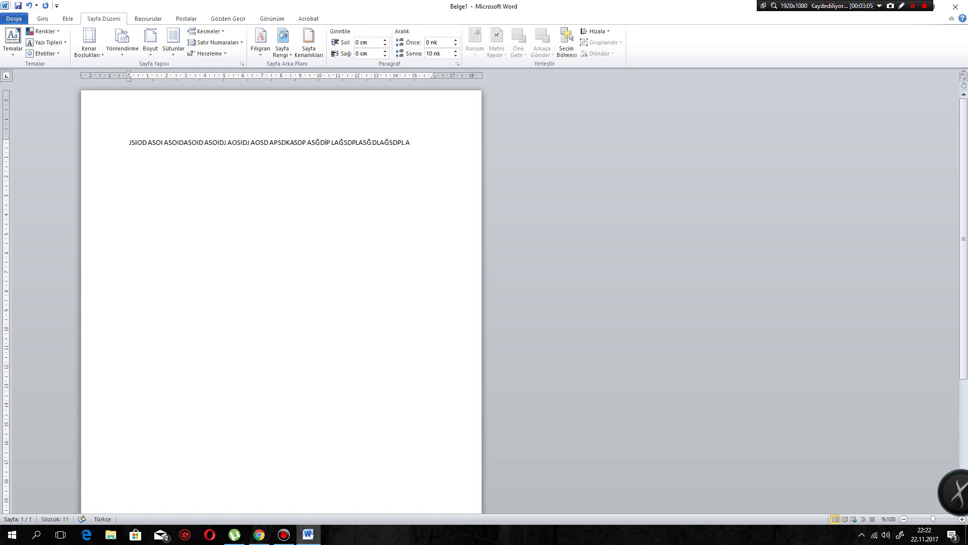
type(" SAPĞDLASDL ASĞP LDASĞ LD ")
type("AĞPSDLĞAPLSDDĞPASL DAĞSDL AĞSDLA")
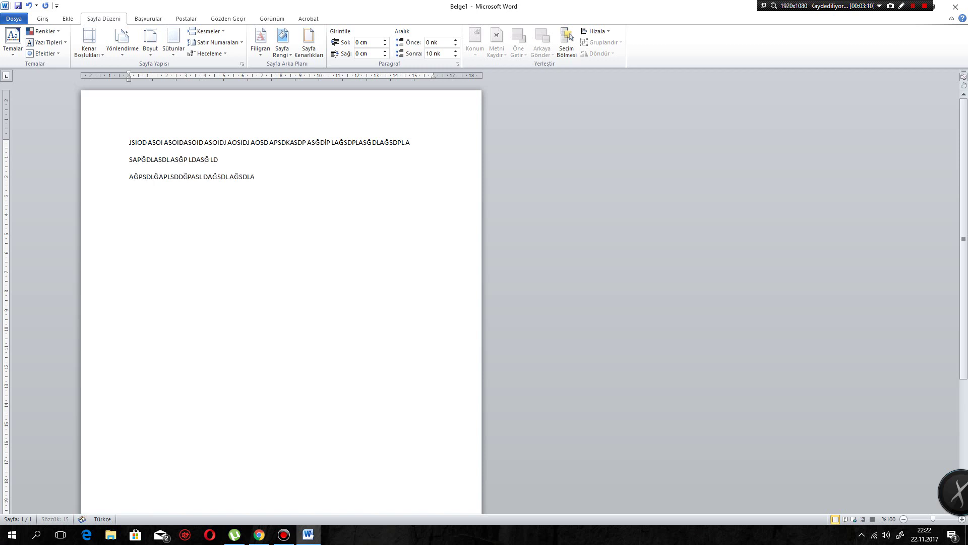
type("ĞDLASĞPDASĞP LDSAĞPDLA ĞD")
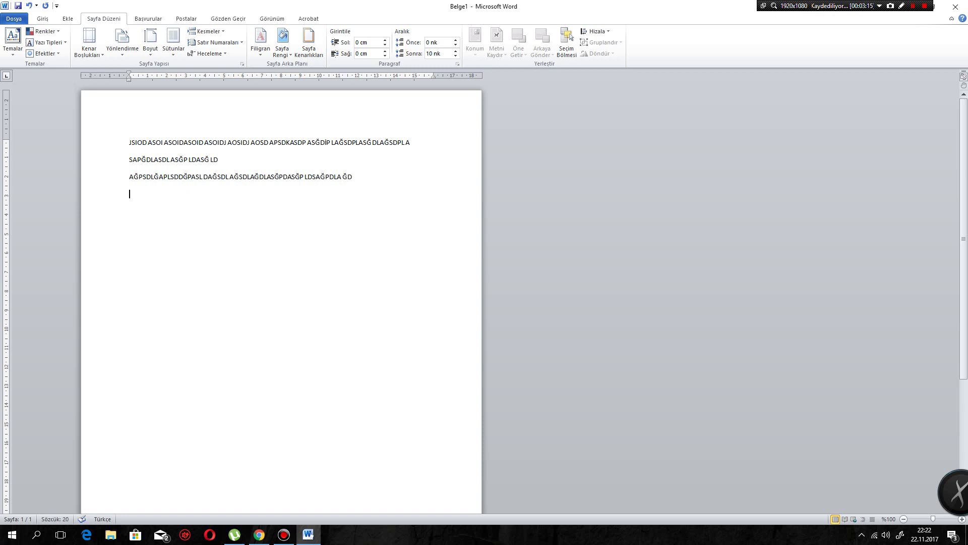
key("Return")
left_click(207, 31)
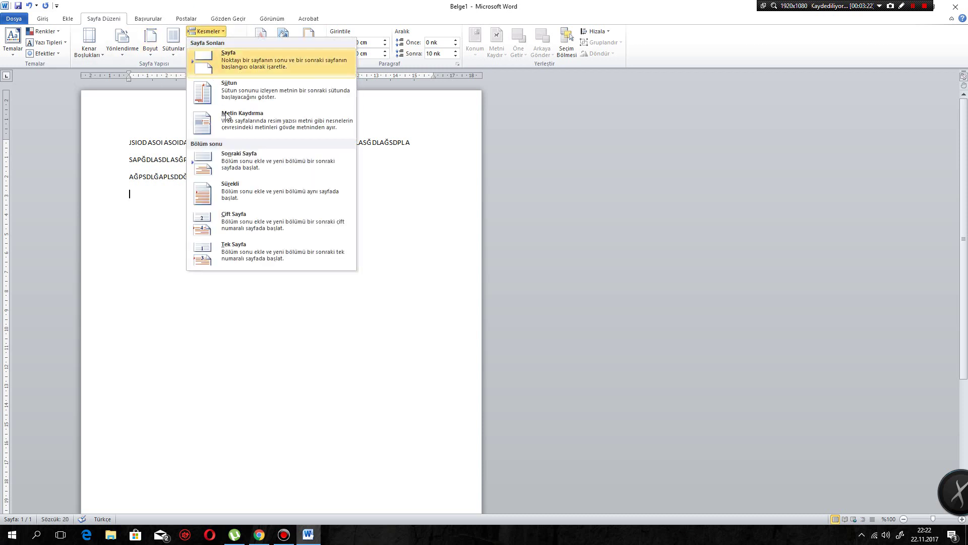
Insert a continuous section break and set the new section to three columns.
left_click(249, 189)
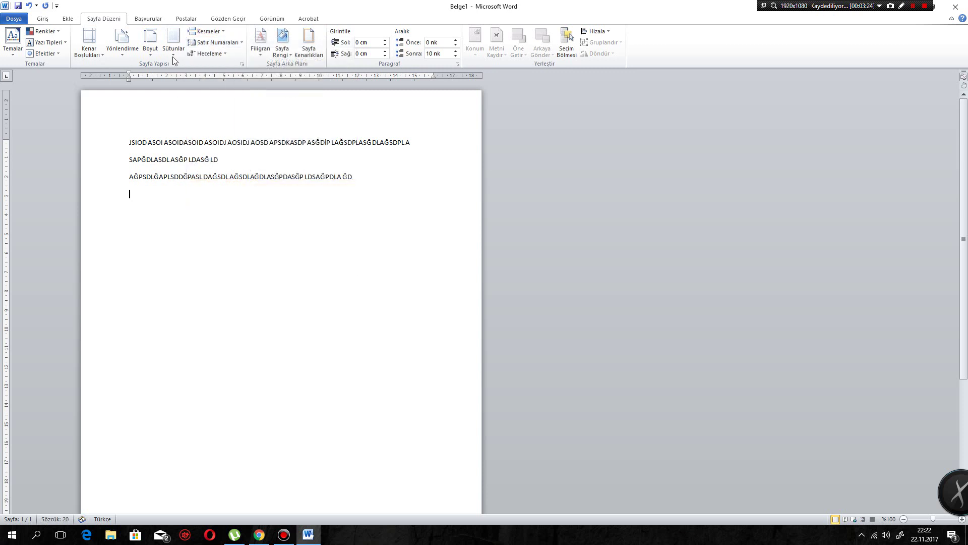
left_click(167, 45)
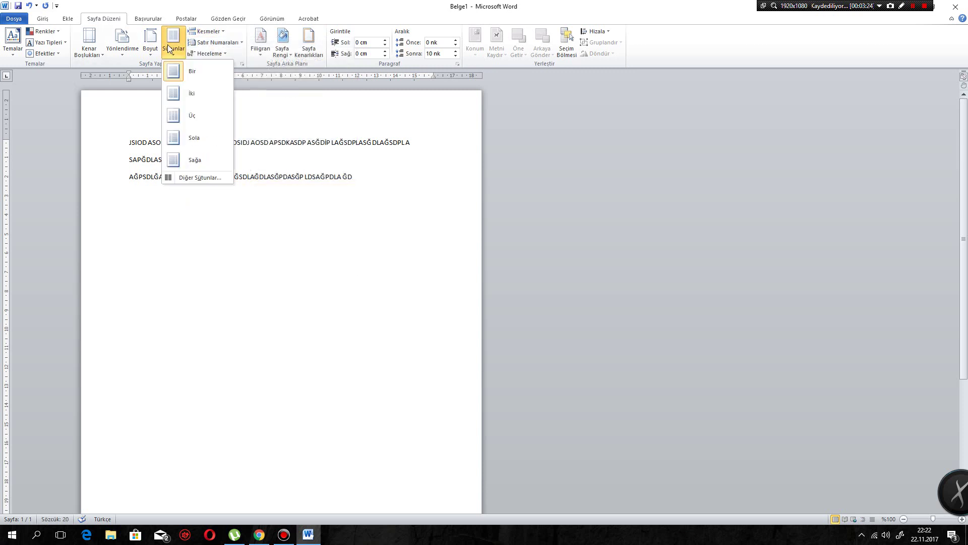
left_click(192, 94)
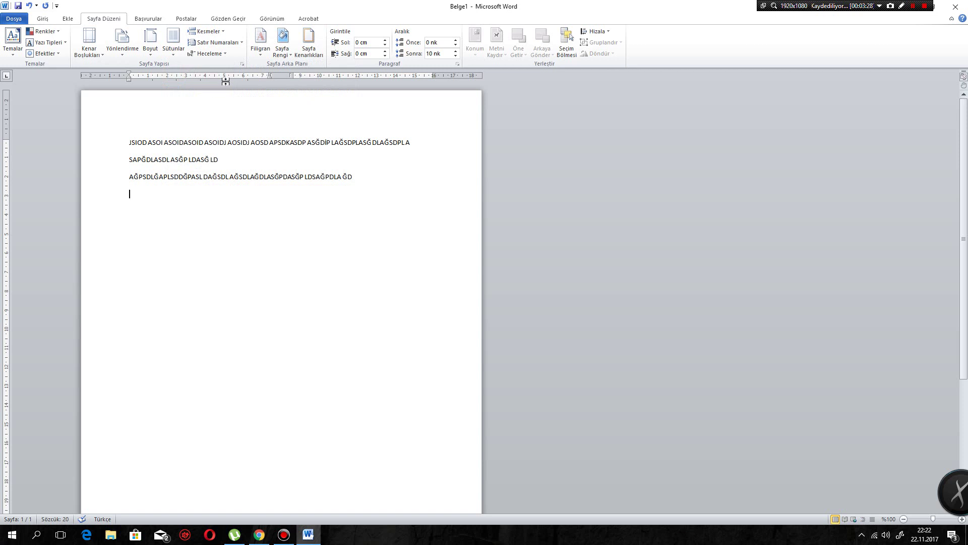
left_click(181, 37)
left_click(188, 111)
Type filler text in the first column, insert a column break, and type two lines in the second.
type("POSDFPOSD SDPOFISPDOFSDIPOF")
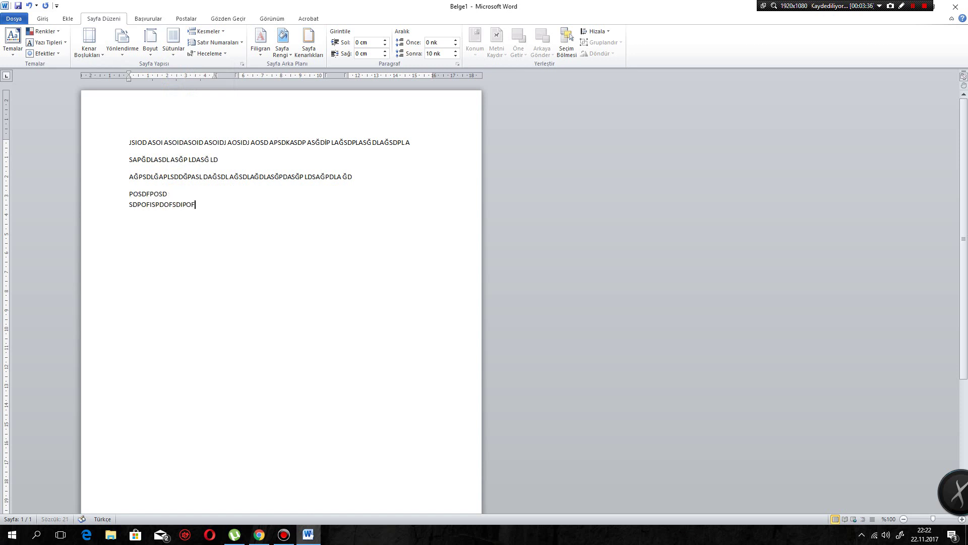
type("SDPOFSPDOF")
type(" SFLSDFS")
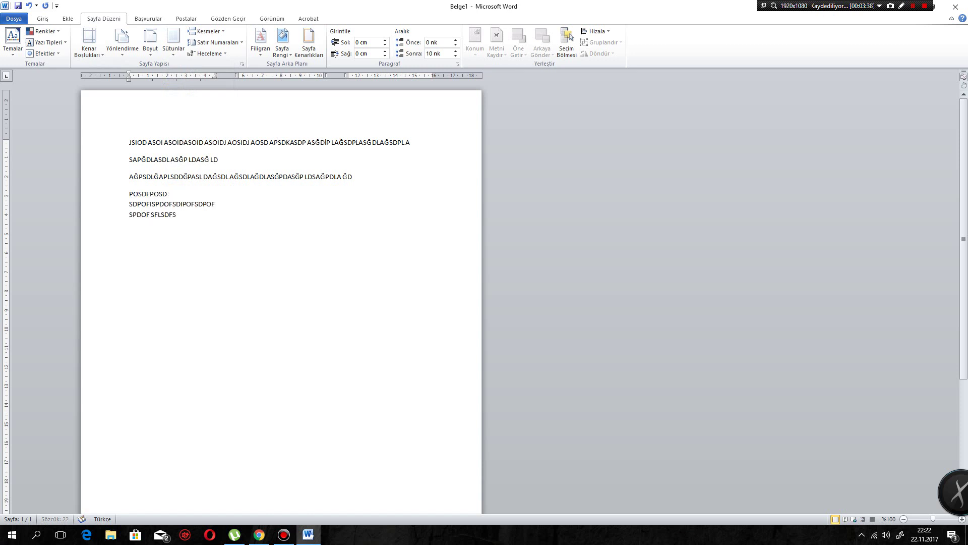
type(" FPOSDFK")
type("DPFSDFPOSD")
type("SFDPOSDPFSDPOFSDPFO")
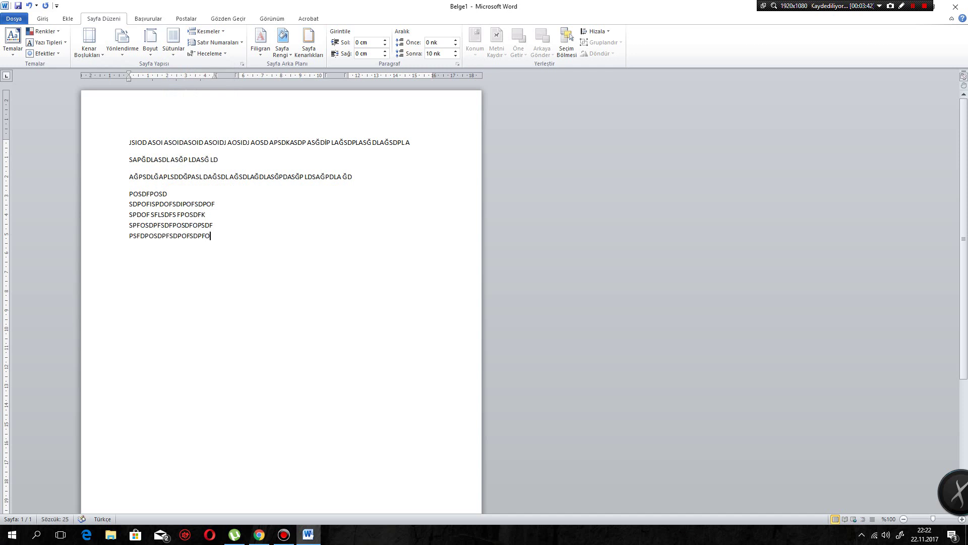
type("SDF")
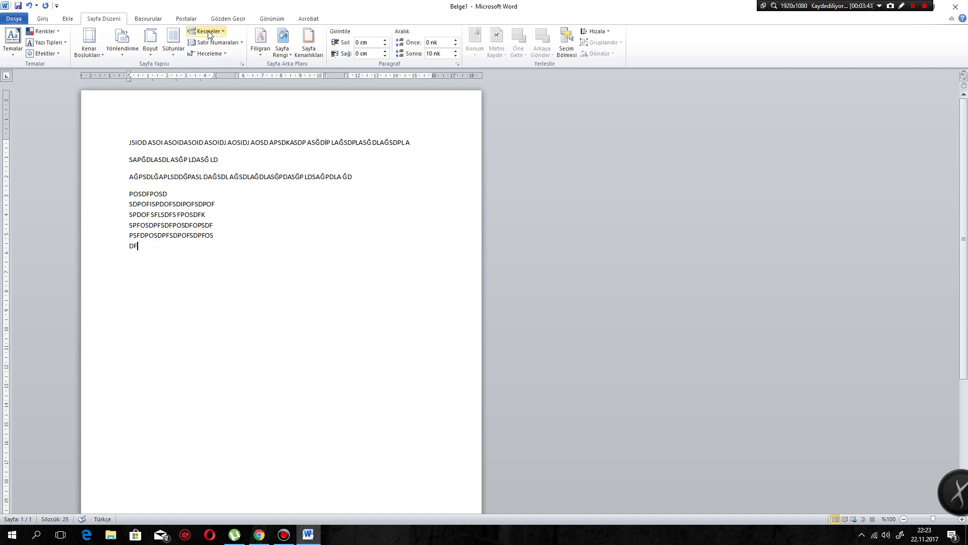
left_click(208, 31)
left_click(232, 88)
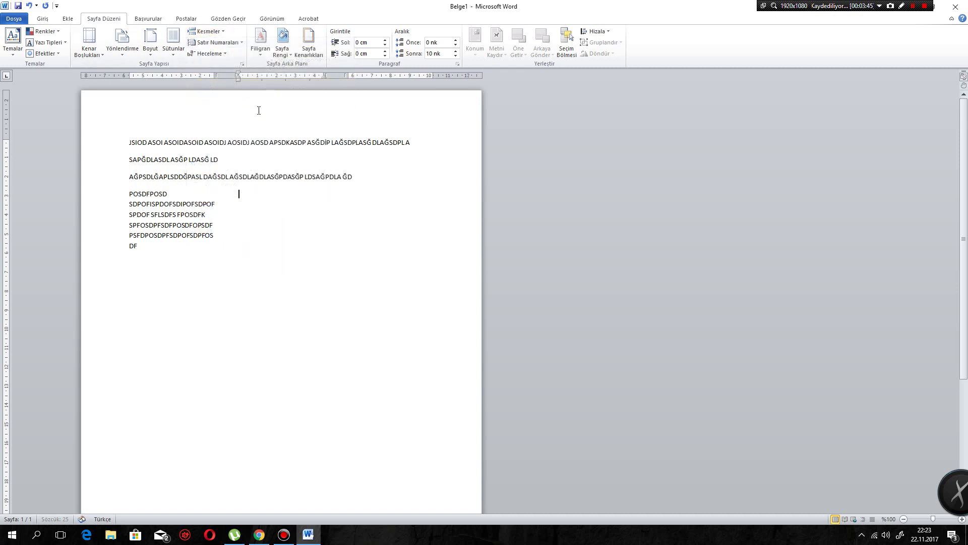
type("SFSDFKSDFLK")
type("SDFJKLSDFJS")
type(" L")
key("Return")
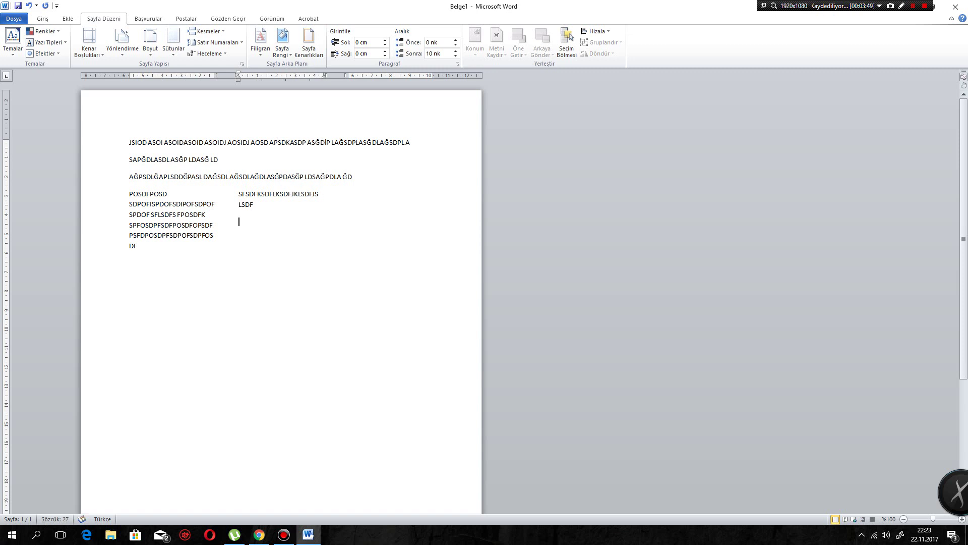
type("PSDOFPSDFOSPDF")
type("SDĞSFDOPĞSDFLSĞD")
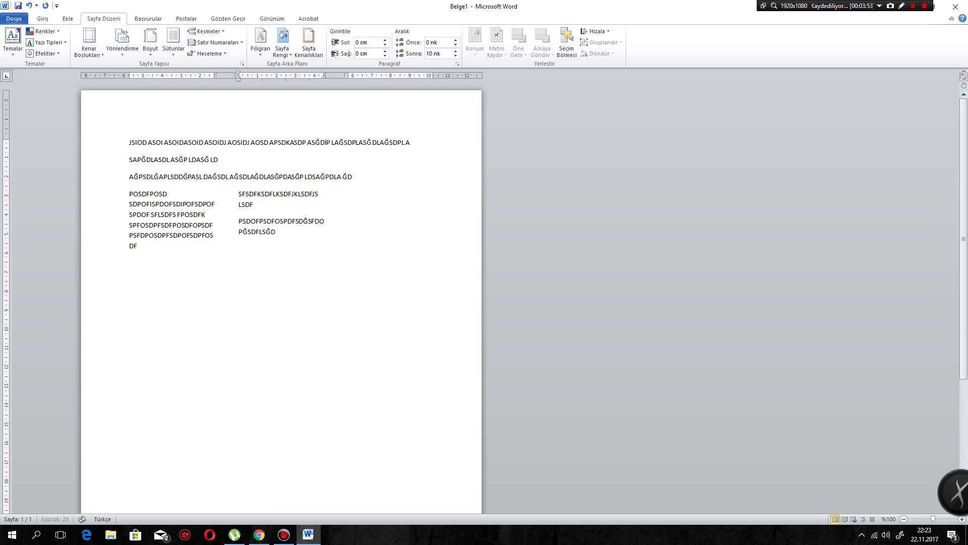
type("FPLSDPFLSĞFPSDĞPFSĞDF")
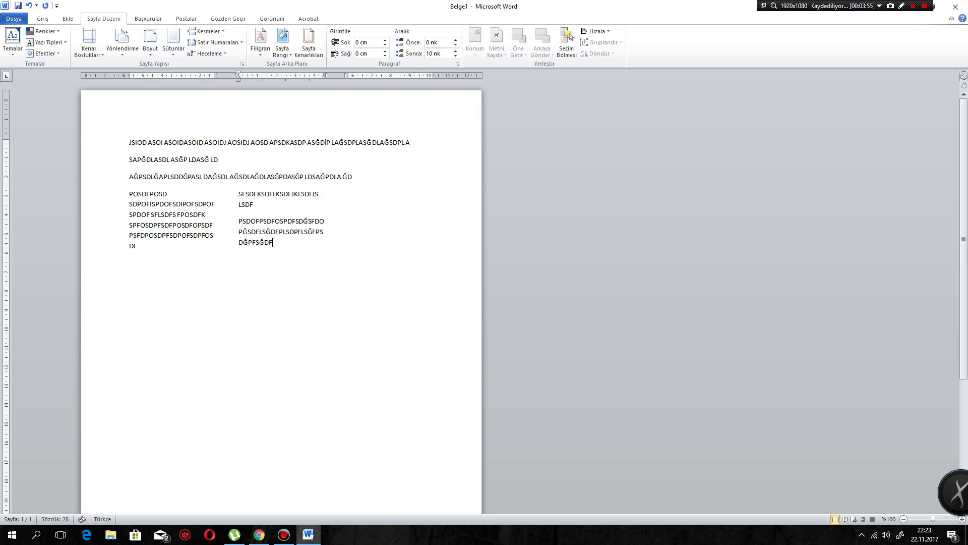
Insert a Sütun break and type a block of filler text in the third column.
left_click(222, 32)
left_click(232, 83)
type("ŞLDFSF SLFPSĞDLFĞSDL L")
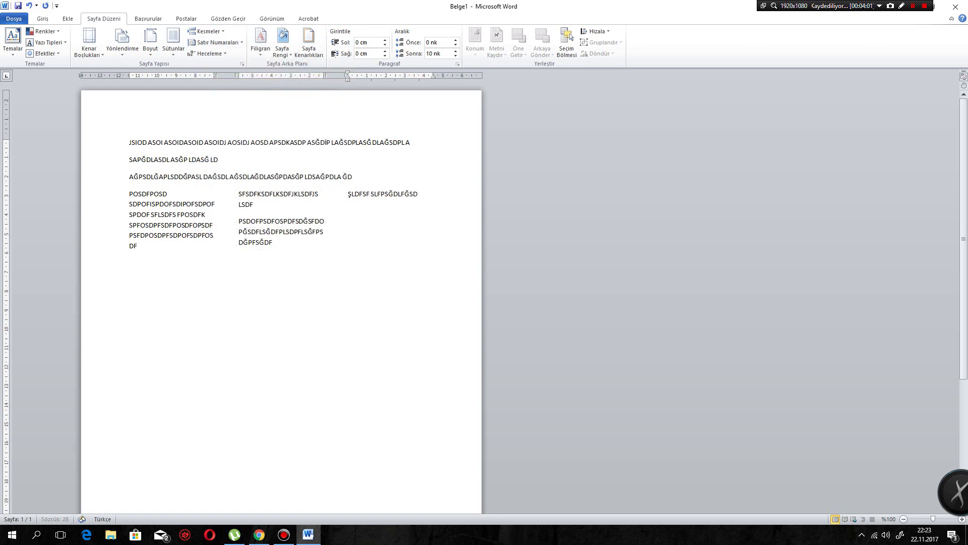
type("ASDL AĞPDASL DAĞSPDLAĞPDSLAĞPDLĞPL SĞPDS")
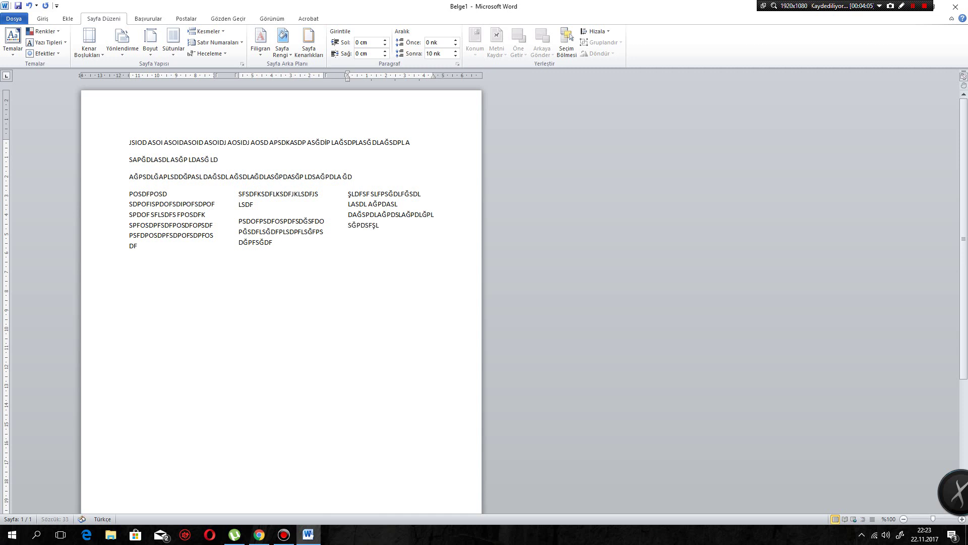
type("FŞLŞFSDFL")
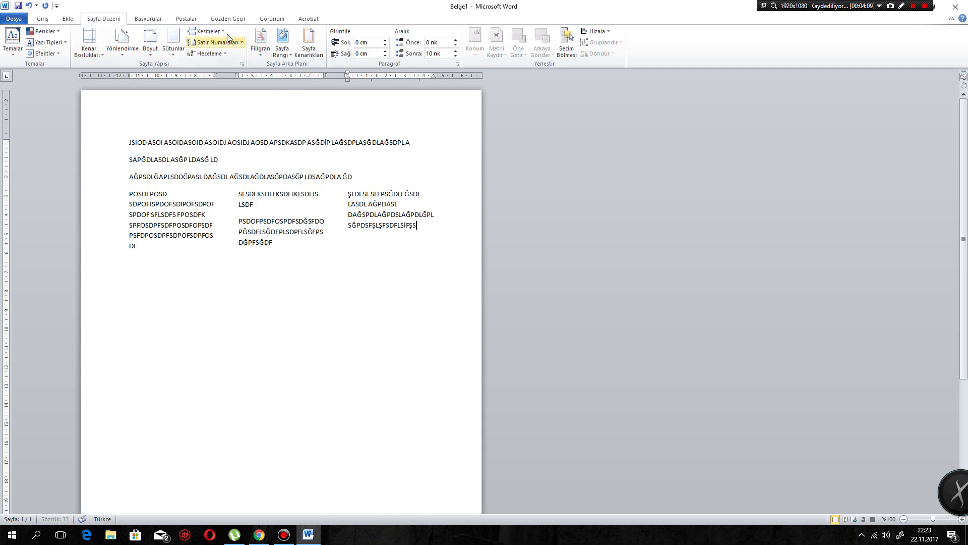
type("SİF")
key("Return")
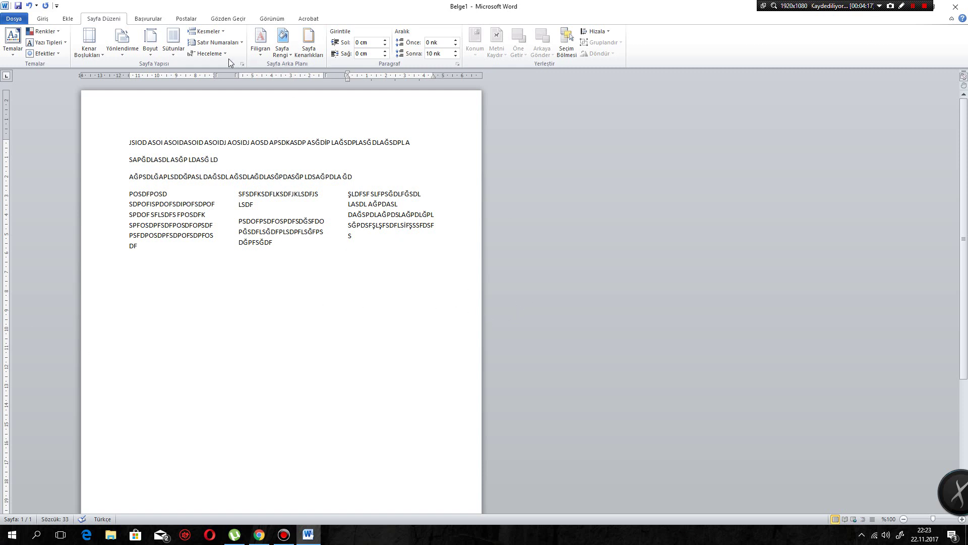
Add a continuous section break set to one column and type a full-width line of A's.
left_click(207, 31)
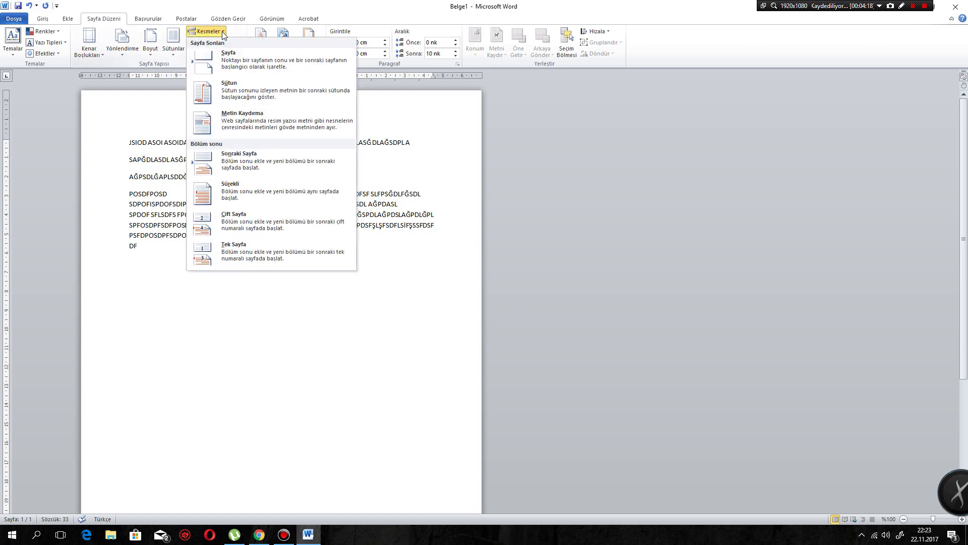
left_click(238, 185)
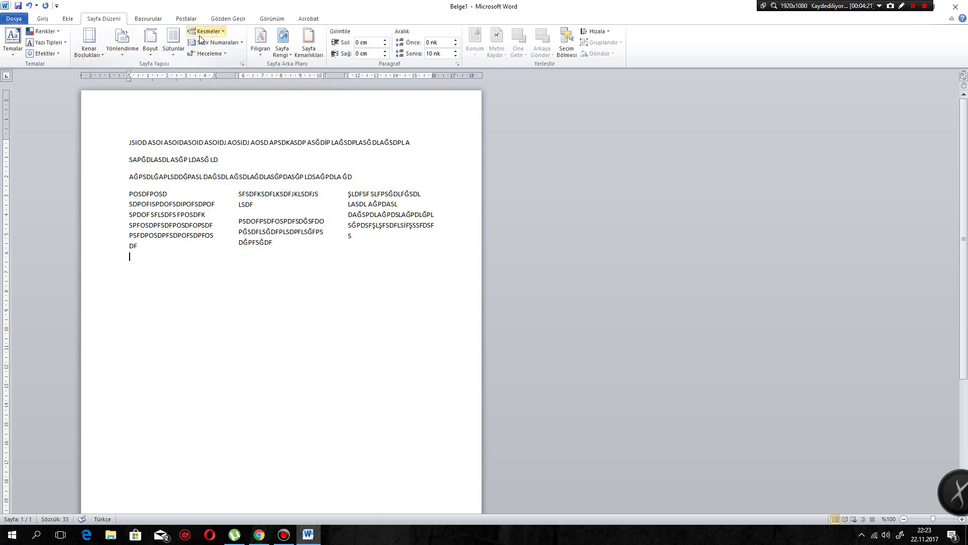
left_click(177, 48)
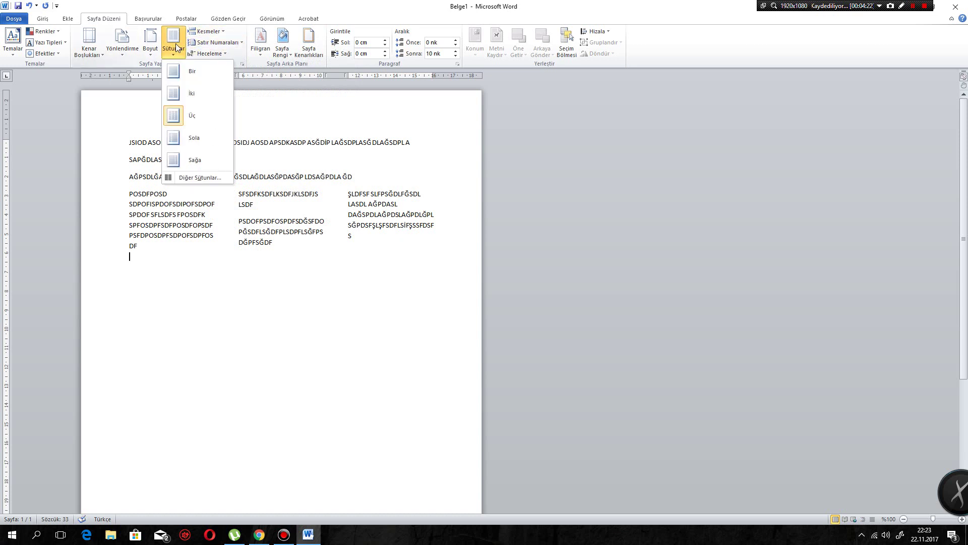
left_click(187, 71)
type("AAAAAAAAAAA")
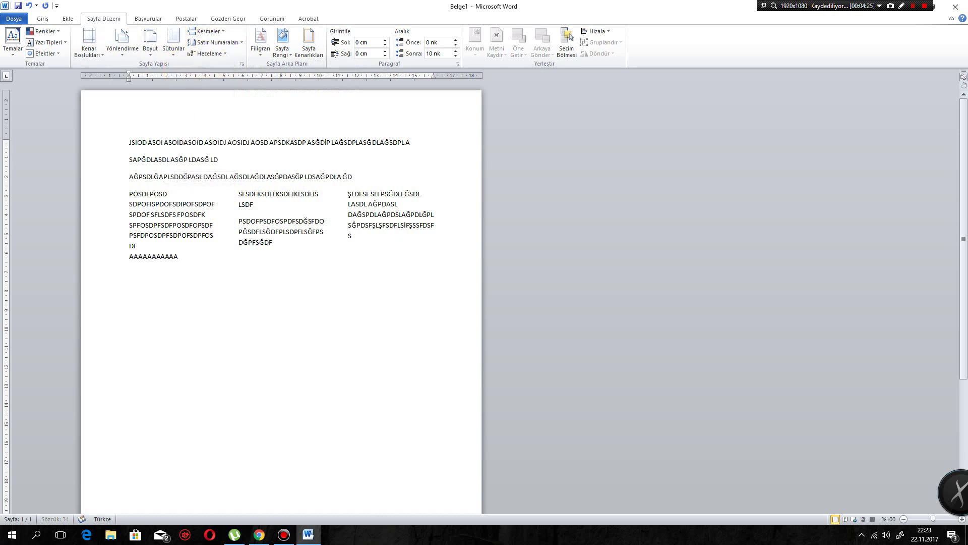
type("AAAAAAAAAAAAAAAAAAAAAAAAAAAAAAAAAAAAAAAAAAAAAAAAAAAAAAAAAA")
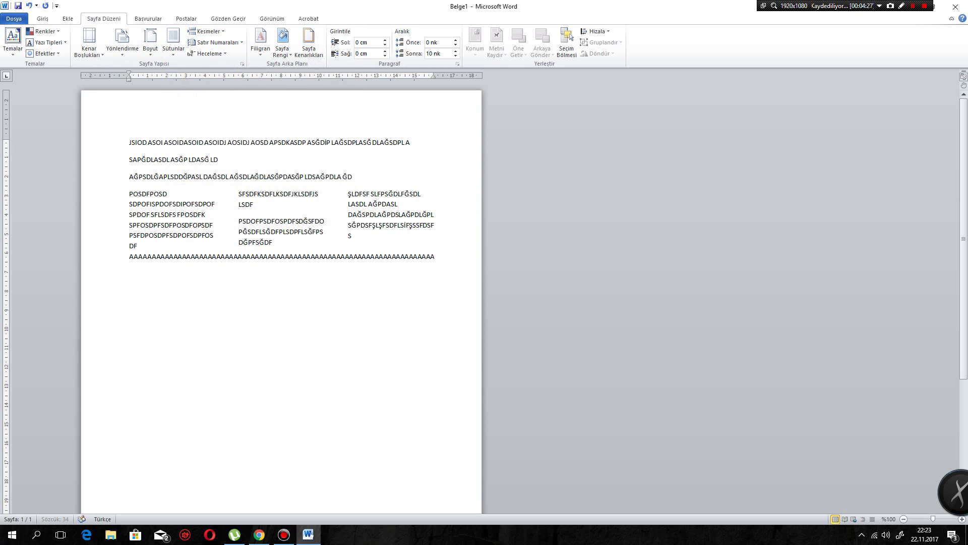
type("AAAAAAAAAAAAAAAAAAAAAAAAAAA SADADA")
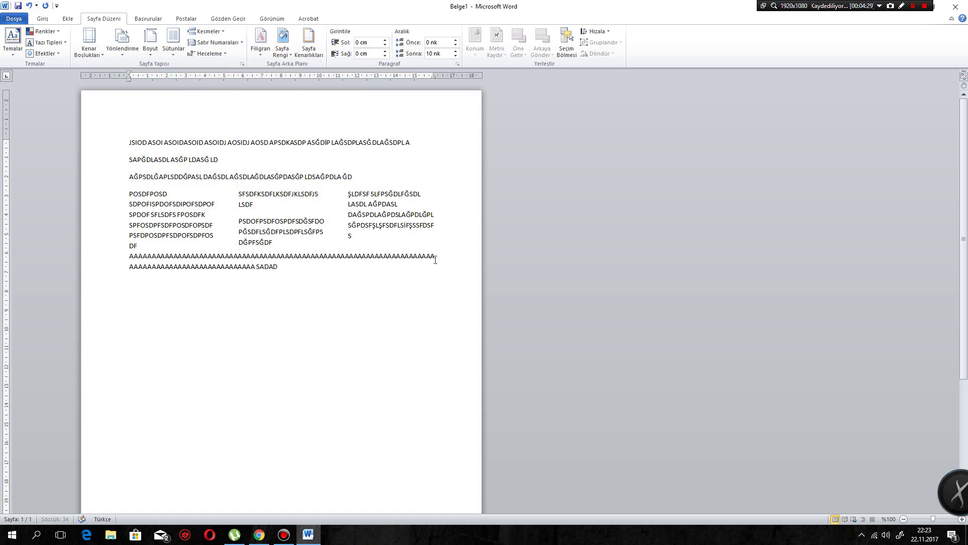
type("SDASDASDA")
Apply the ACİL 1 watermark, then replace it with the horizontal En Kısa Sürede 2 watermark.
left_click(260, 45)
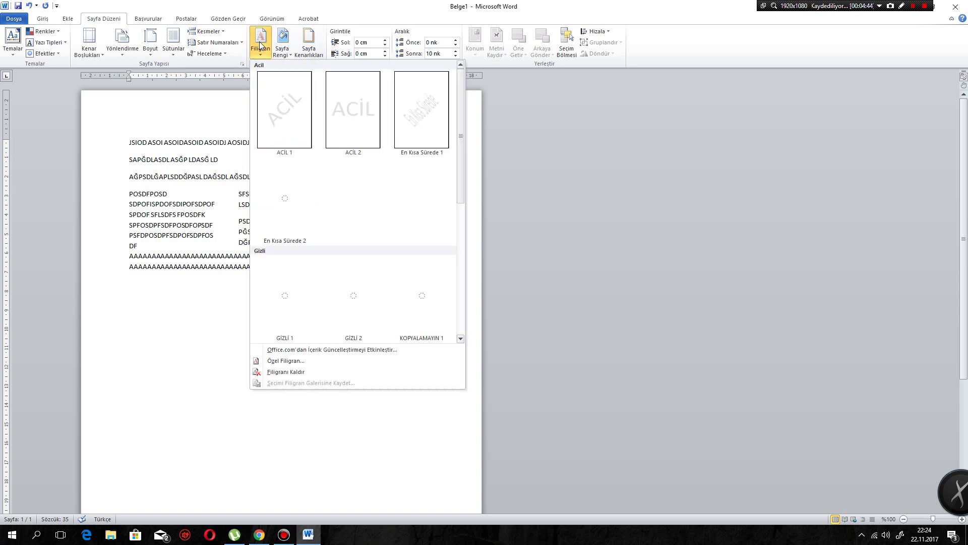
left_click(304, 114)
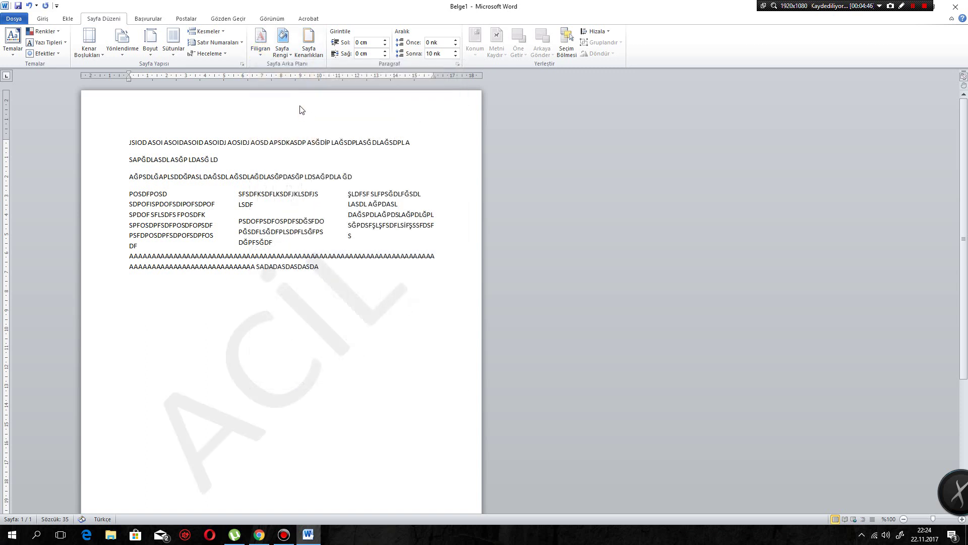
left_click(261, 43)
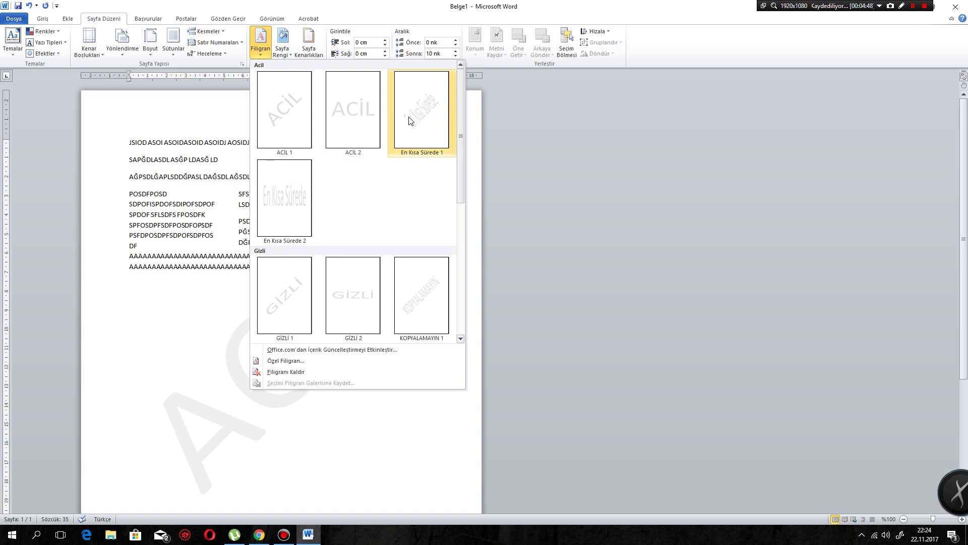
left_click(305, 200)
In Özel Filigran, replace the watermark text with DENEME.
left_click(260, 42)
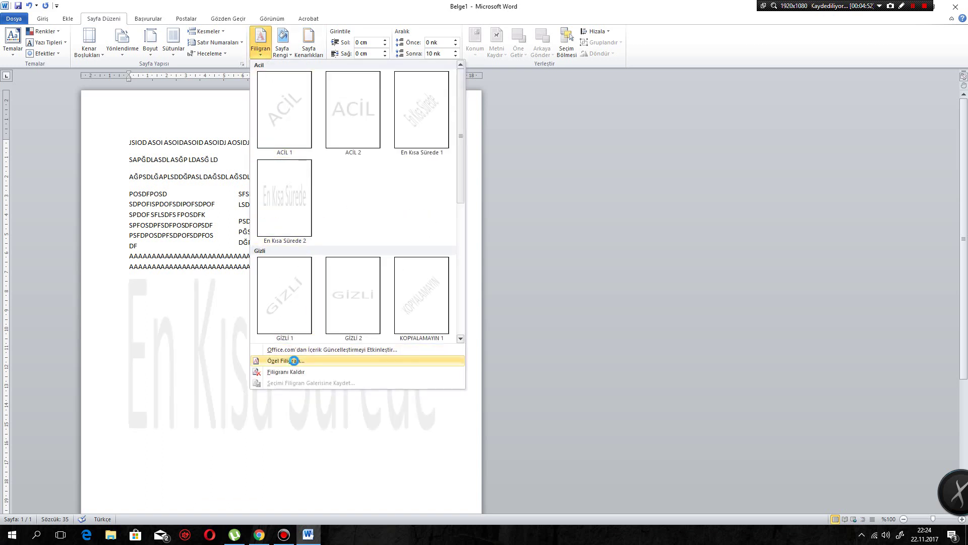
left_click(293, 360)
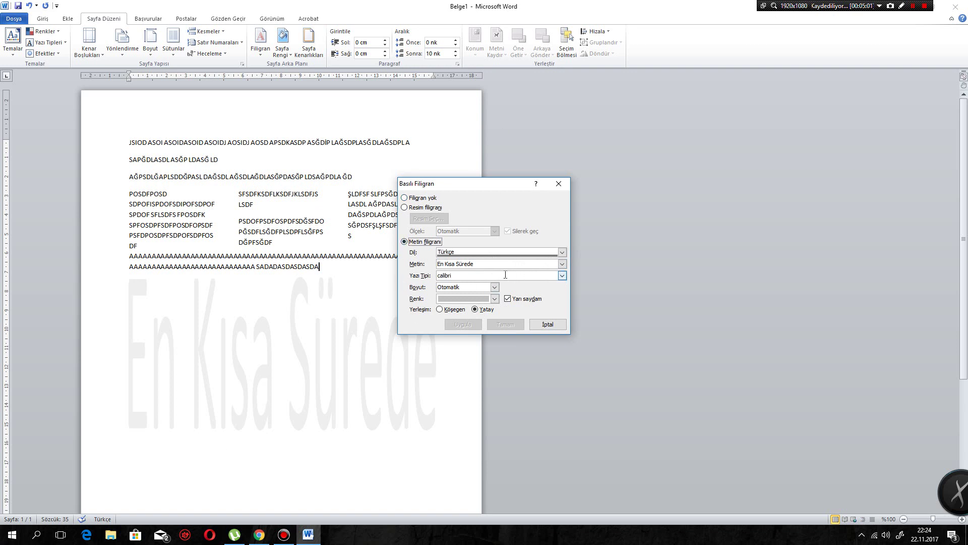
left_click(484, 263)
left_click_drag(483, 263, 389, 272)
type("DENEME")
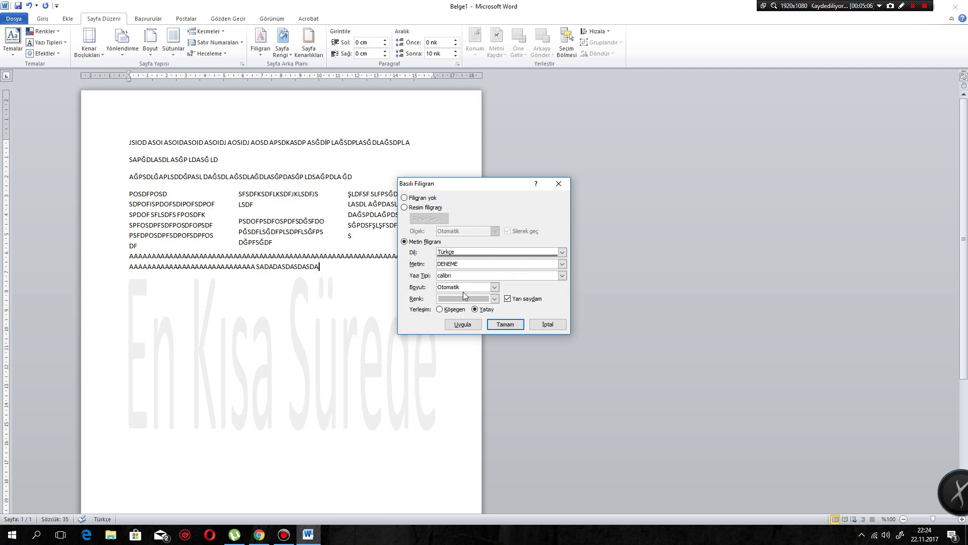
Make the DENEME watermark red and semi-transparent, and apply it.
left_click(468, 298)
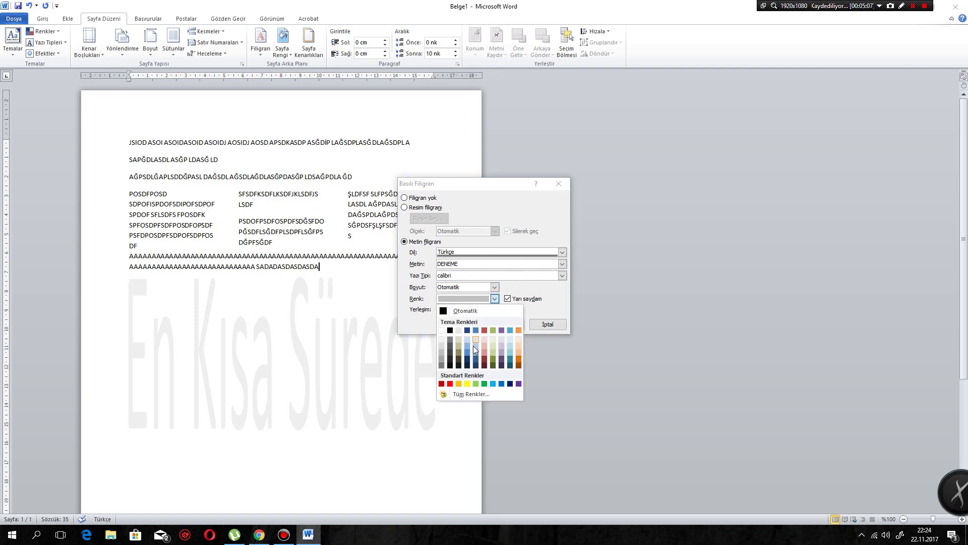
left_click(451, 384)
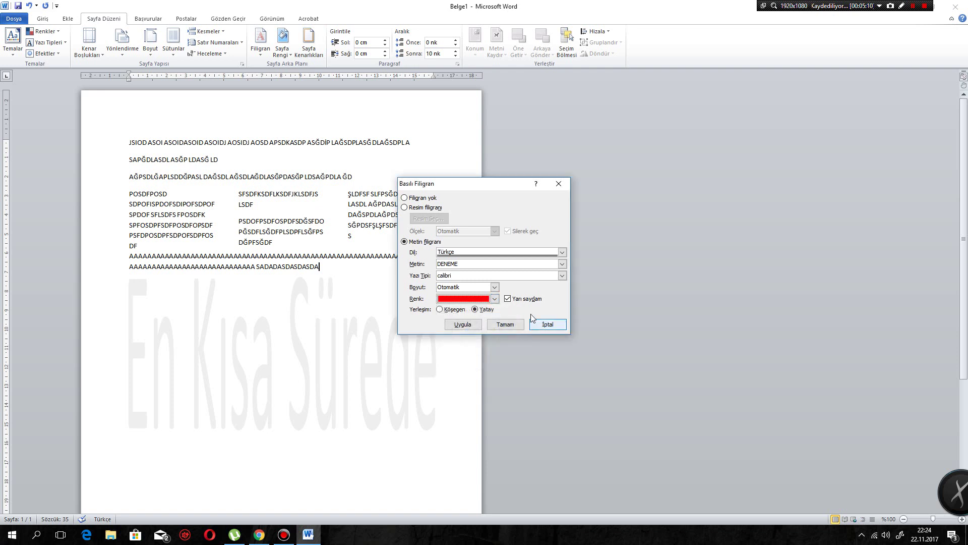
left_click(508, 298)
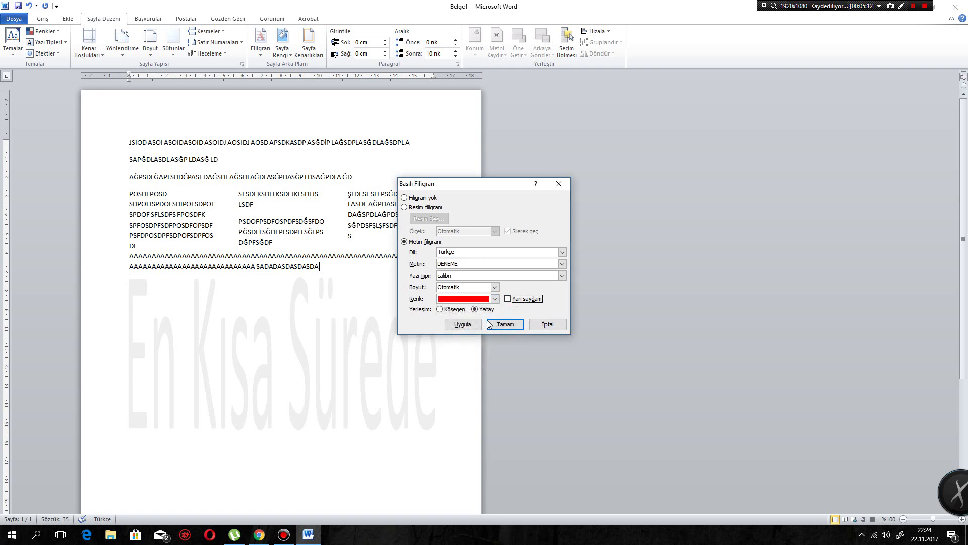
left_click(464, 324)
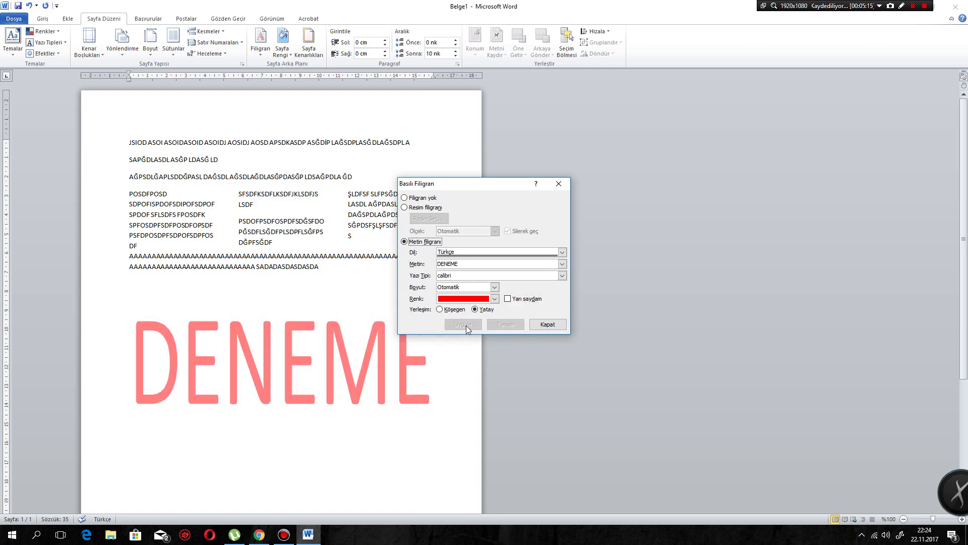
left_click(508, 299)
left_click(464, 324)
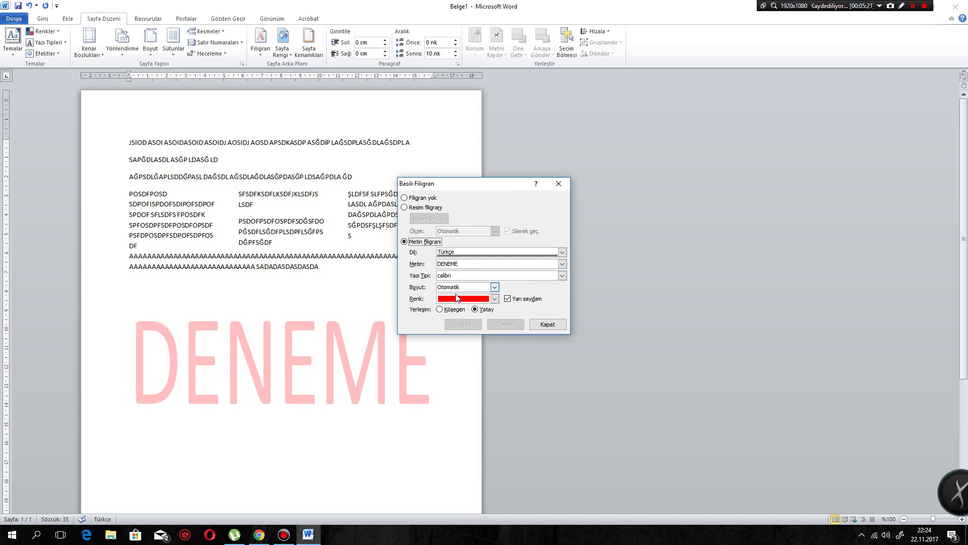
Lay the DENEME watermark out diagonally, then set No watermark and switch to a picture watermark.
left_click(456, 309)
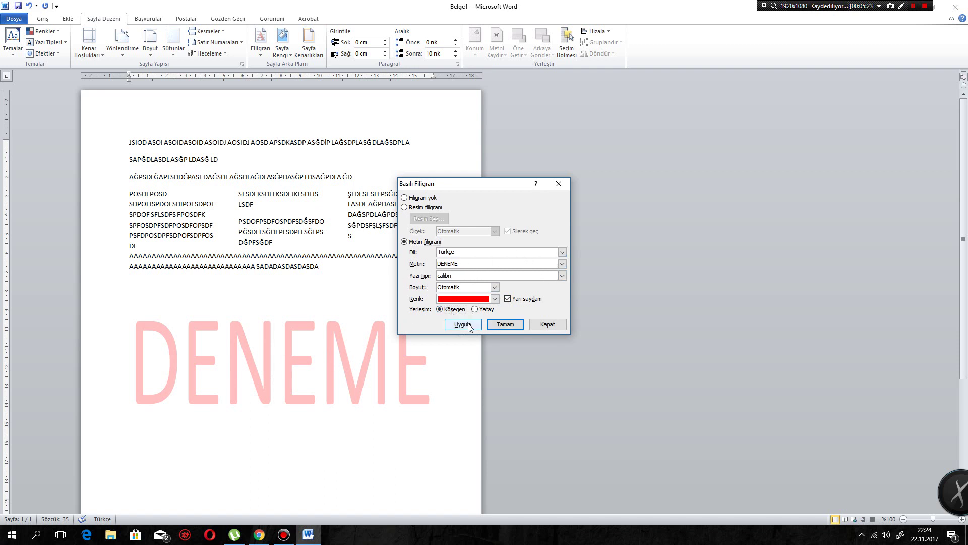
left_click(463, 324)
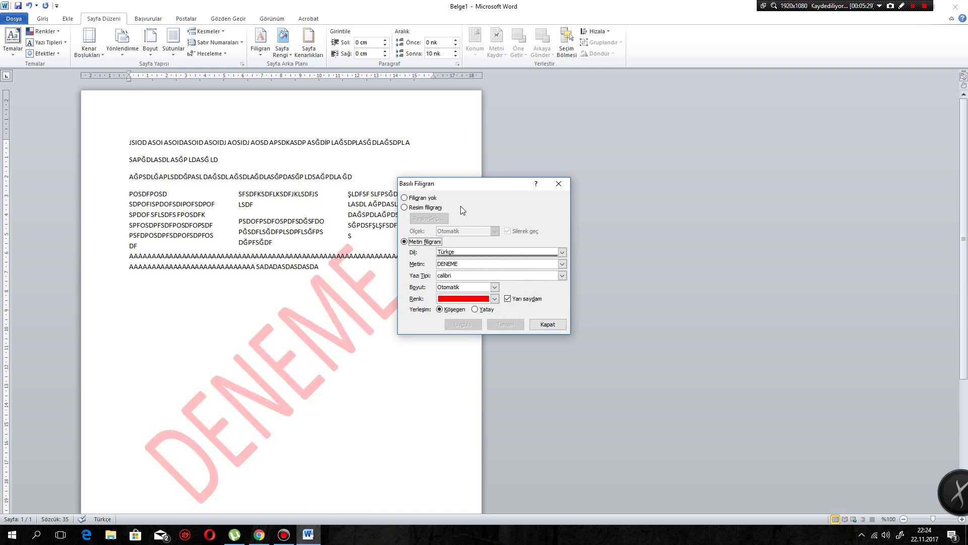
left_click(422, 198)
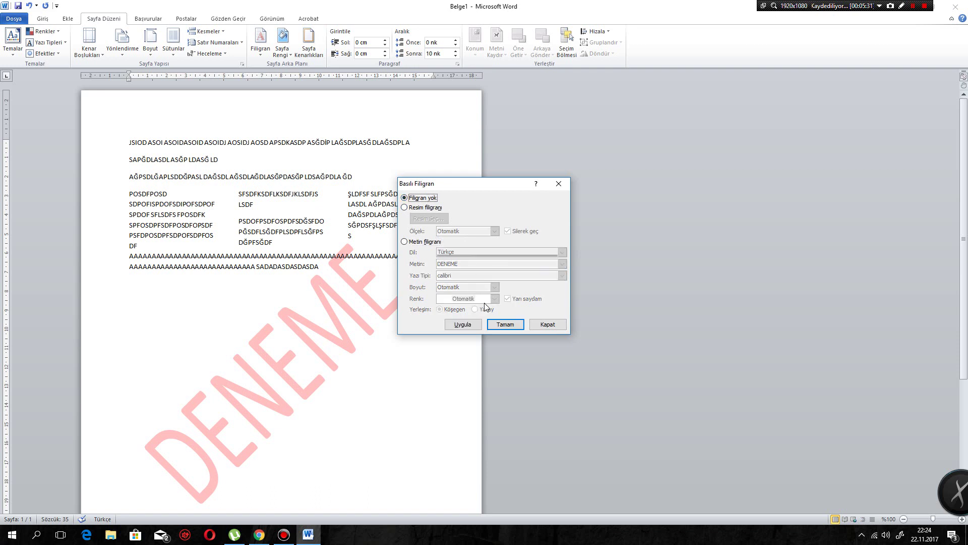
left_click(461, 324)
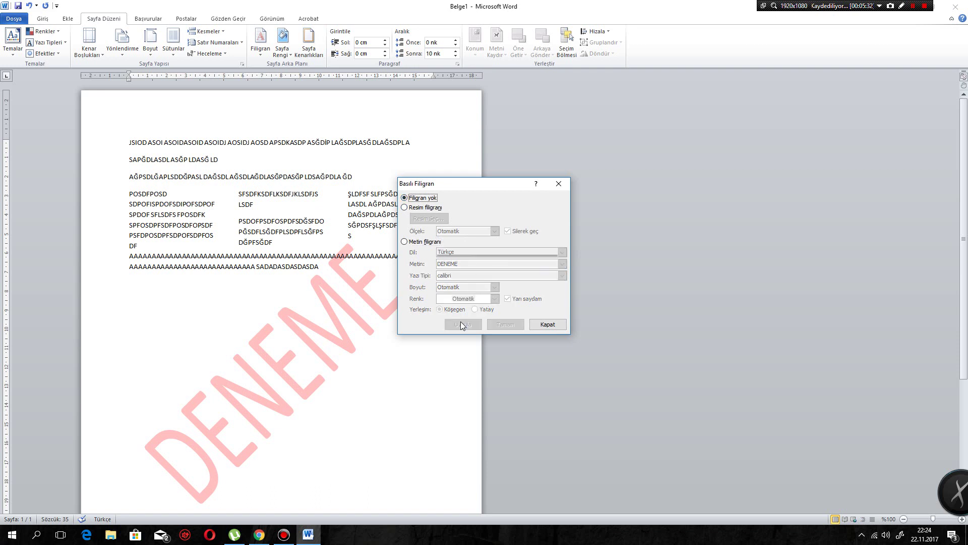
left_click(414, 208)
Apply DSC03057 from the resim folder as a washed-out picture watermark, then close the dialog.
left_click(425, 220)
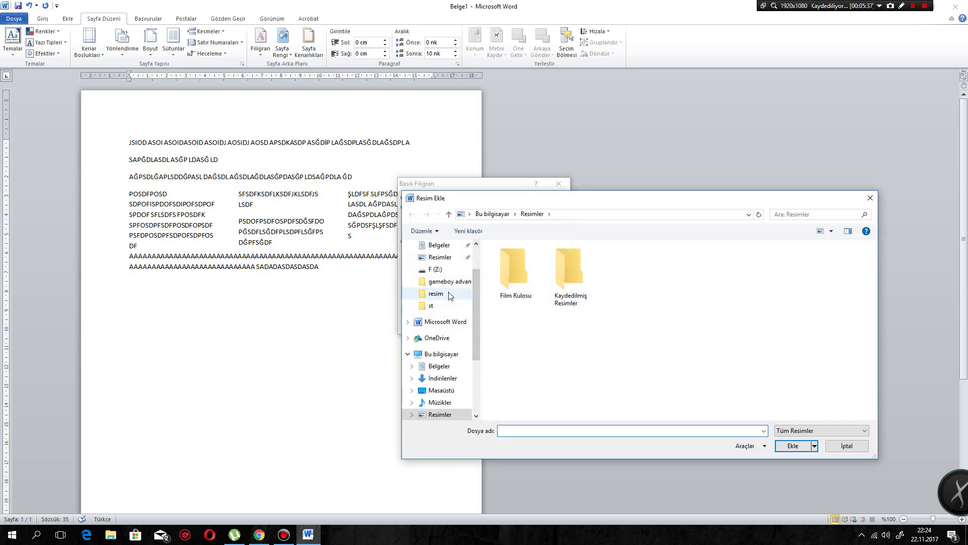
left_click(436, 294)
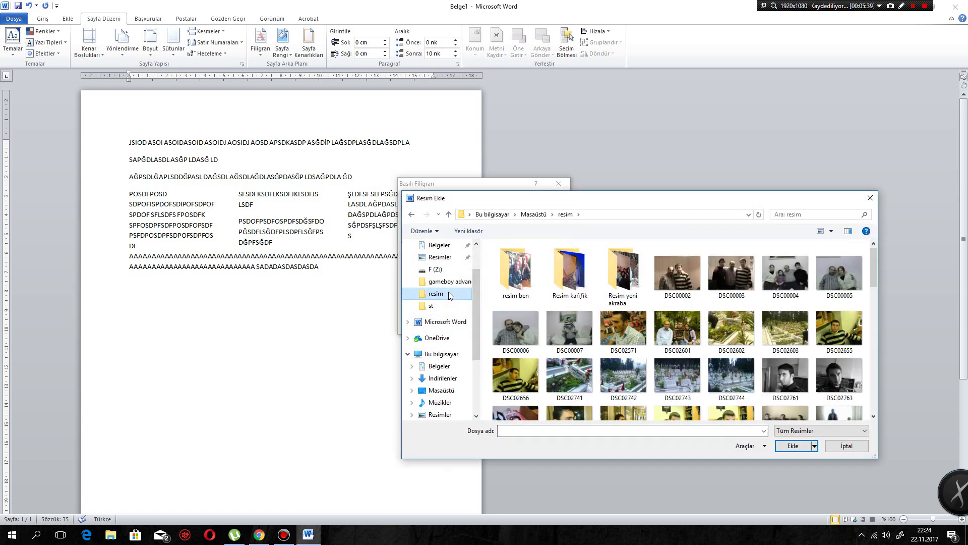
scroll(604, 303, "down", 10)
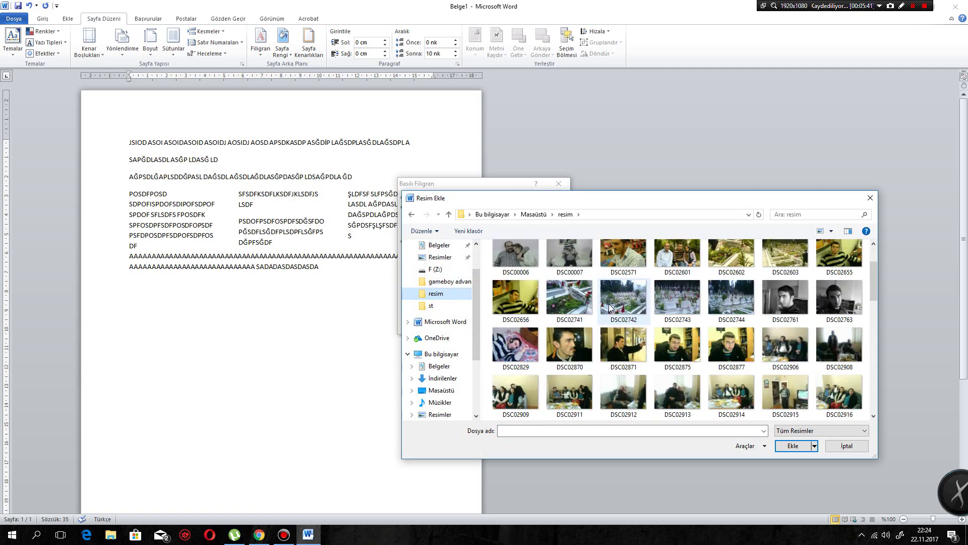
scroll(604, 303, "down", 3)
scroll(591, 297, "down", 2)
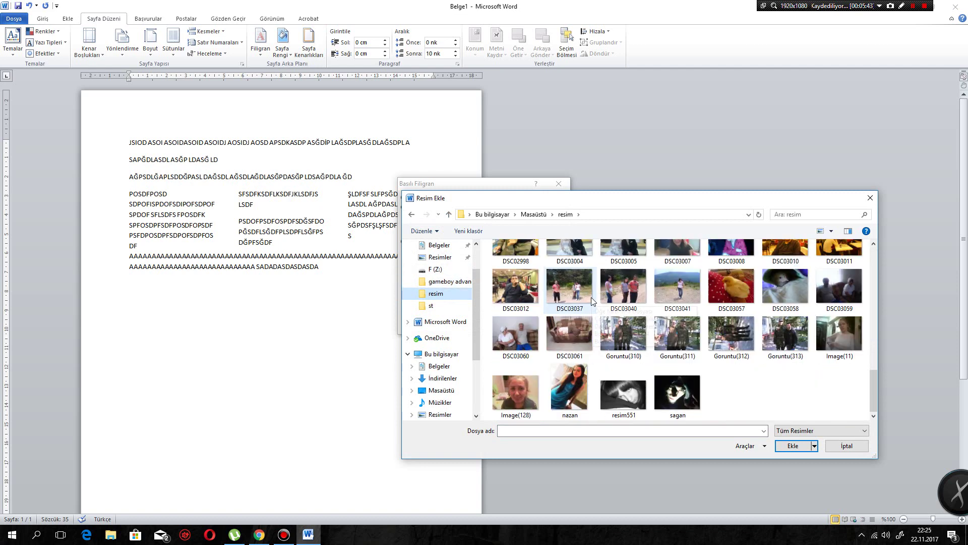
double_click(726, 278)
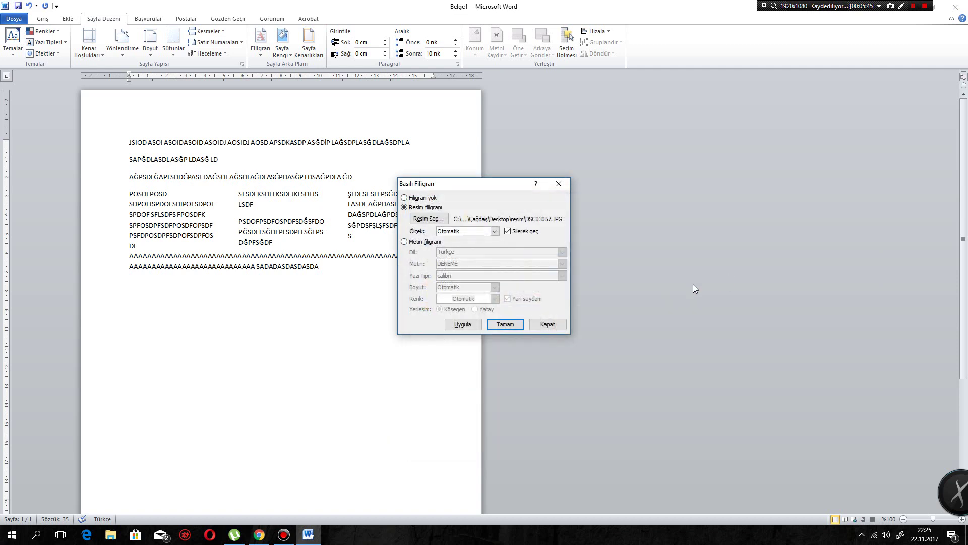
left_click(467, 327)
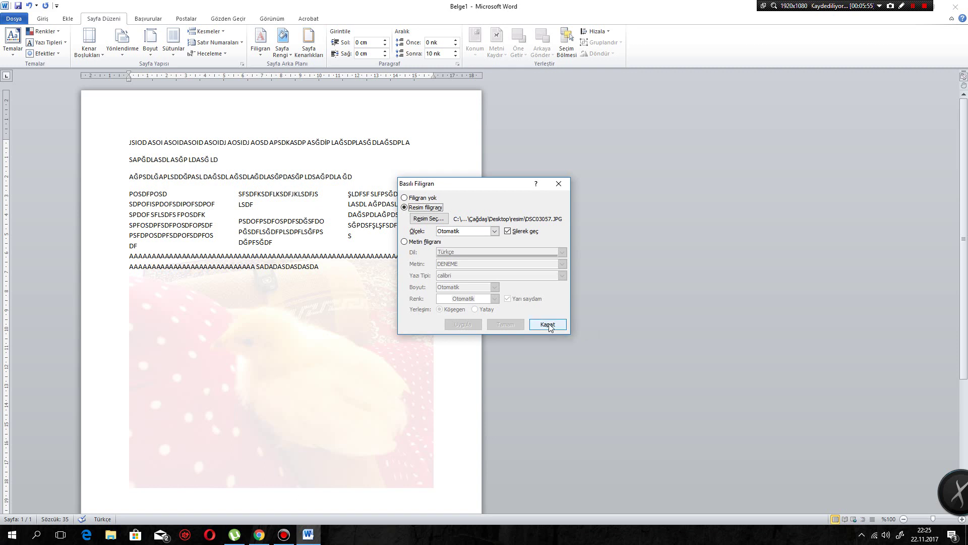
left_click(434, 200)
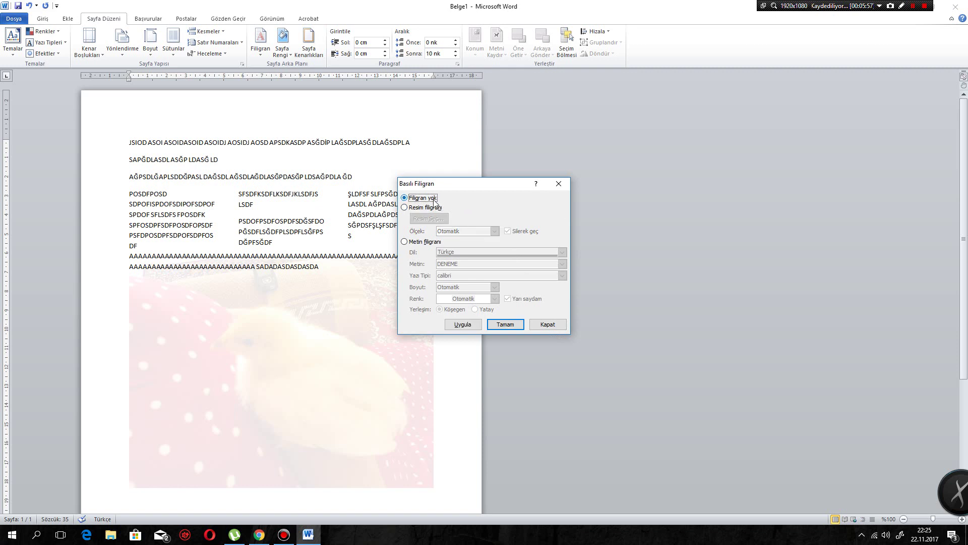
left_click(545, 325)
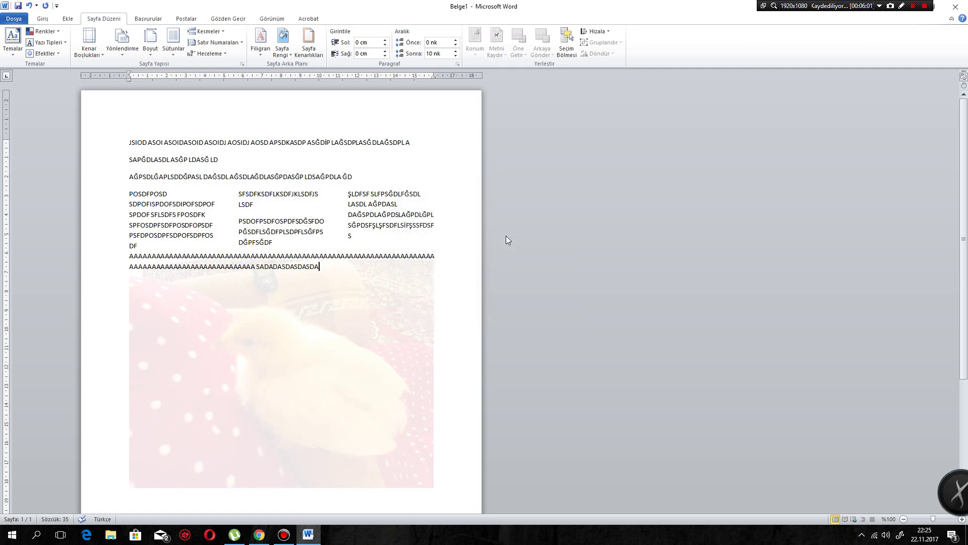
Remove the DSC03057 picture watermark with No watermark and set the page colour to pink.
left_click(291, 40)
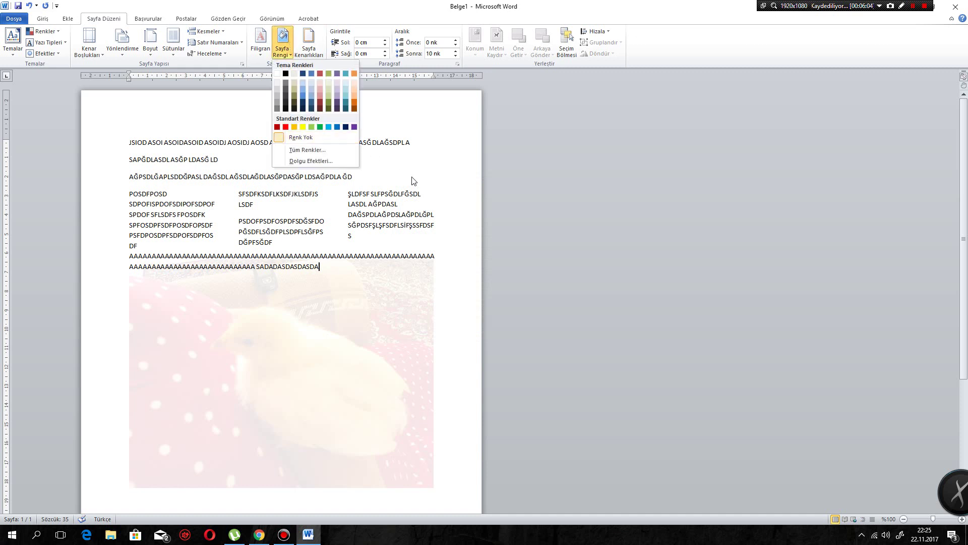
left_click(275, 25)
left_click(261, 41)
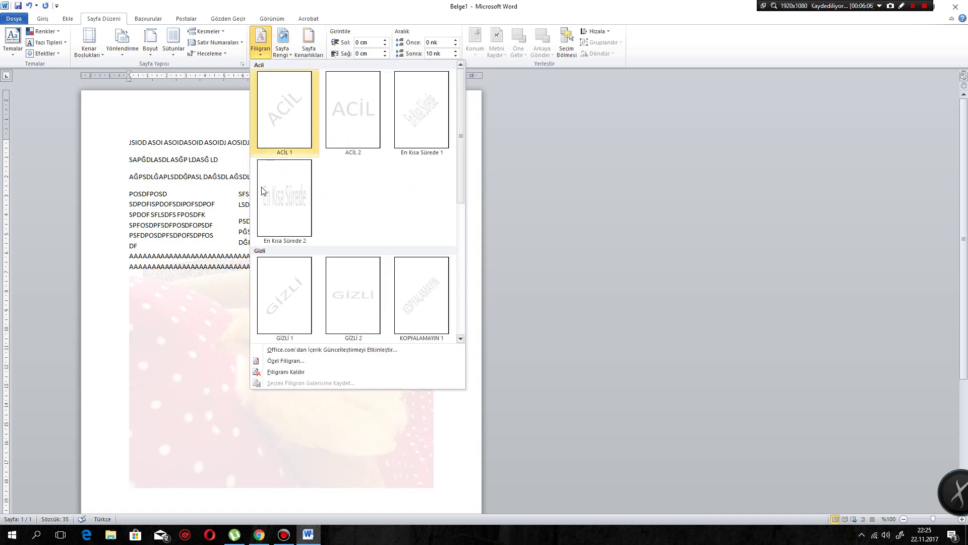
left_click(285, 361)
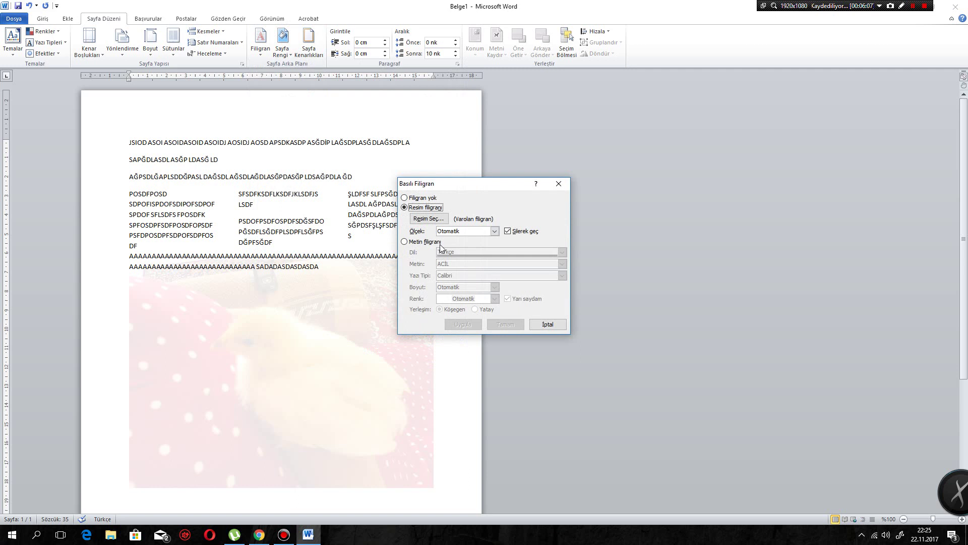
left_click(415, 198)
left_click(415, 207)
left_click(508, 231)
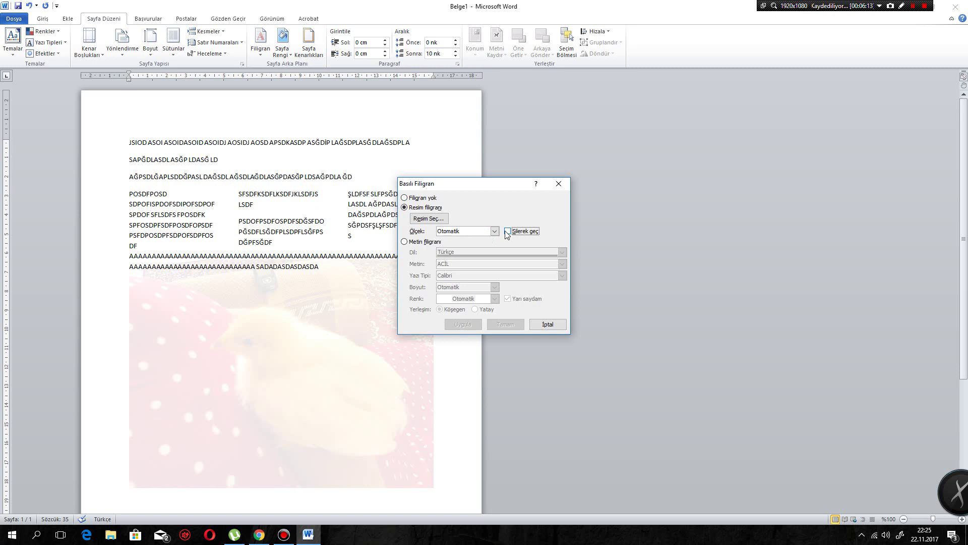
left_click(416, 198)
left_click(503, 323)
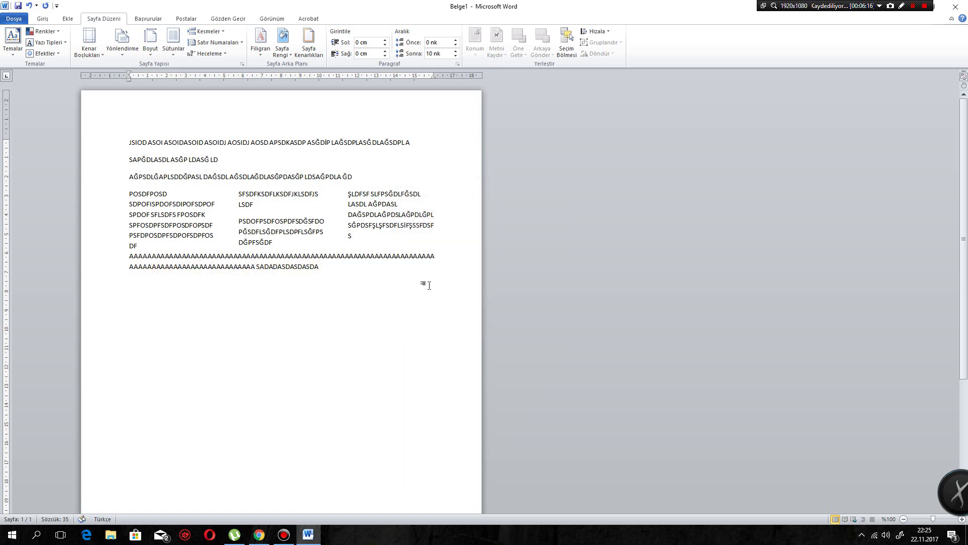
left_click(282, 46)
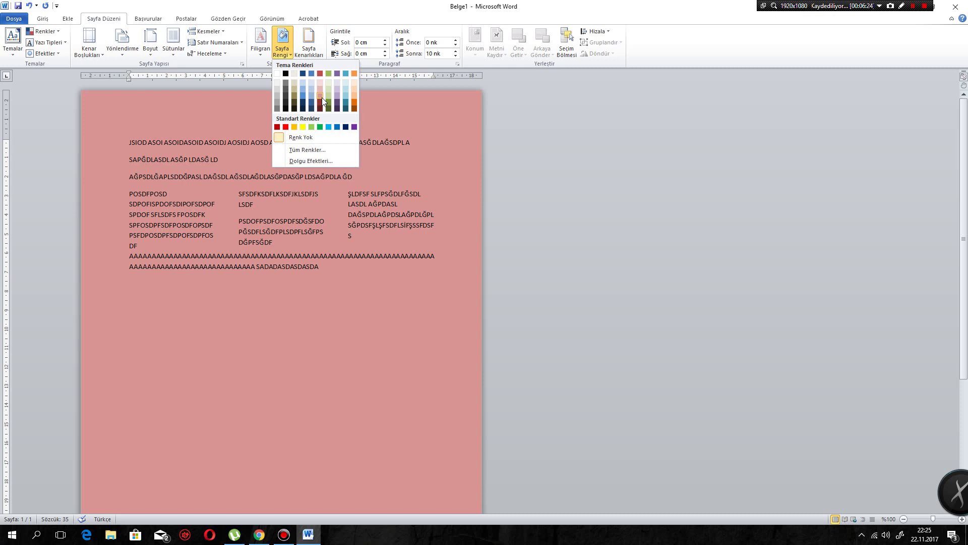
left_click(322, 98)
Apply a dotted box page border.
left_click(308, 40)
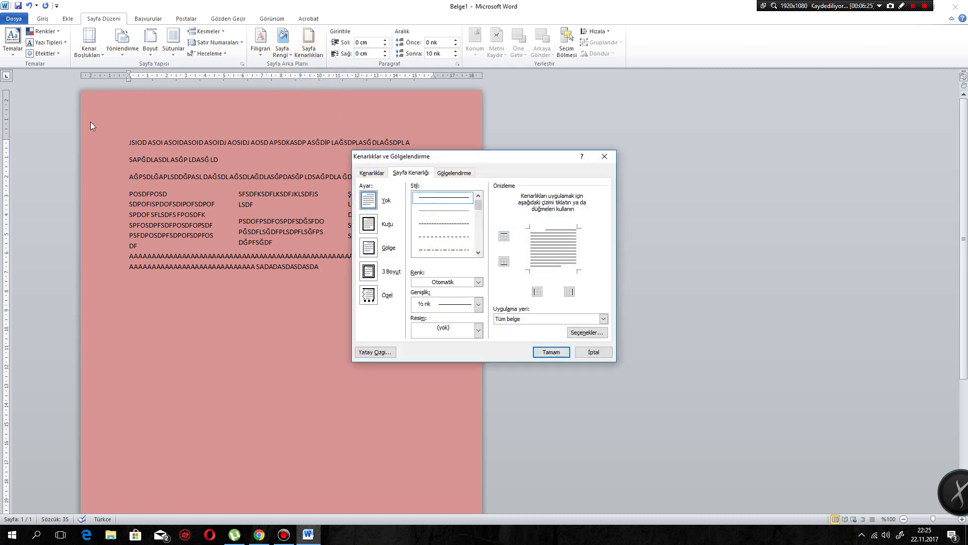
left_click(437, 211)
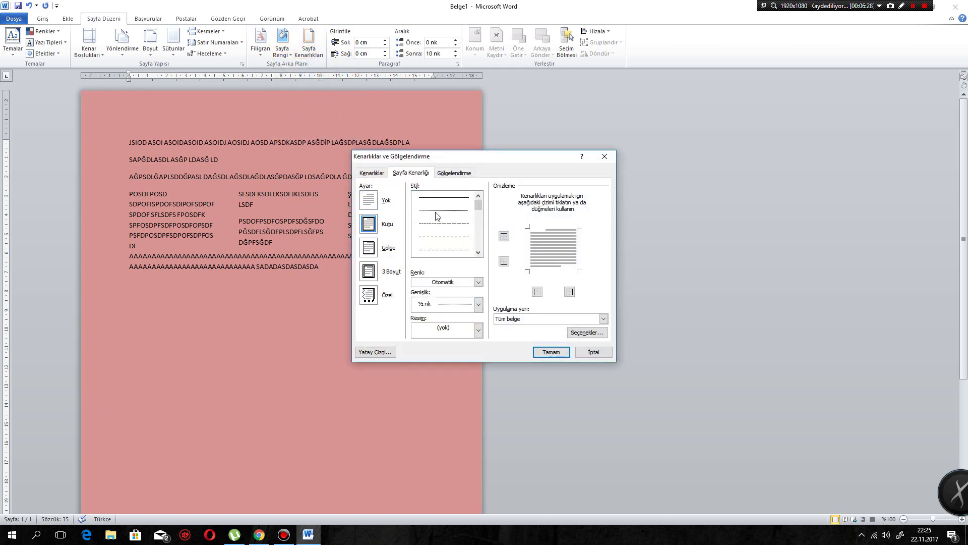
left_click(549, 351)
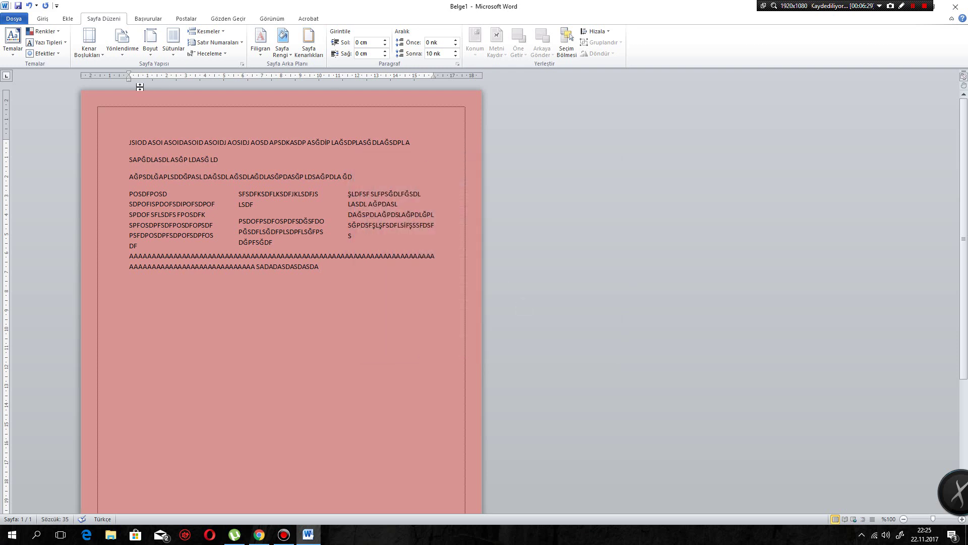
Change the page border to a thick single black line.
left_click(308, 41)
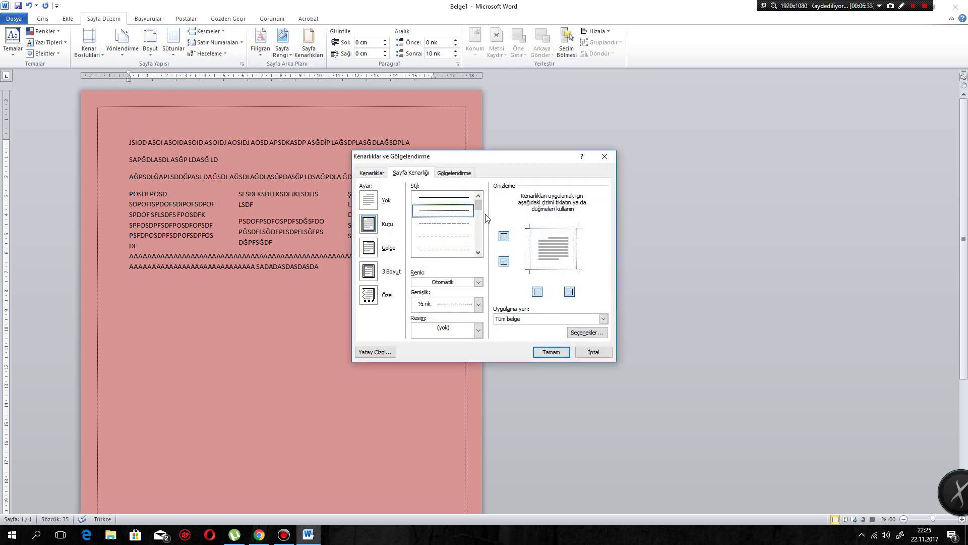
scroll(480, 211, "down", 2)
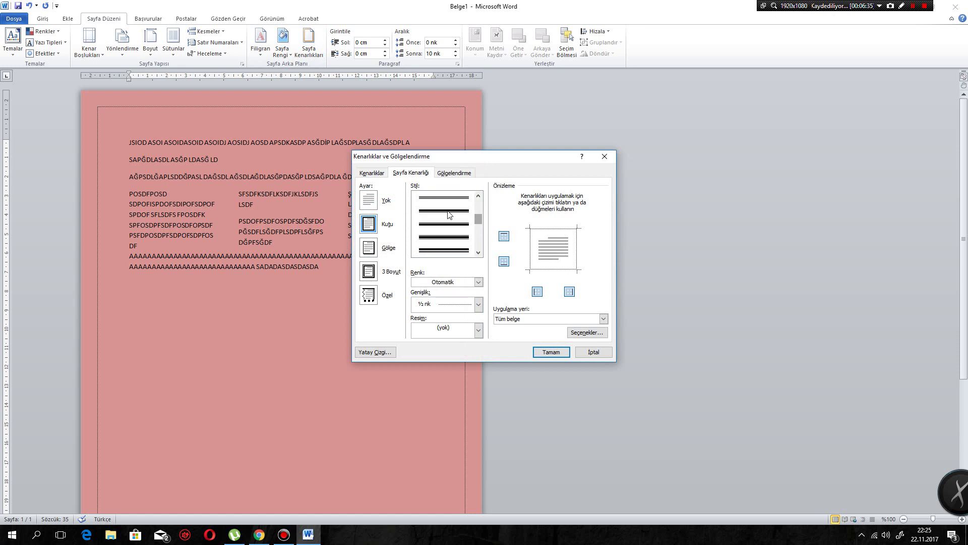
left_click(444, 249)
left_click(552, 353)
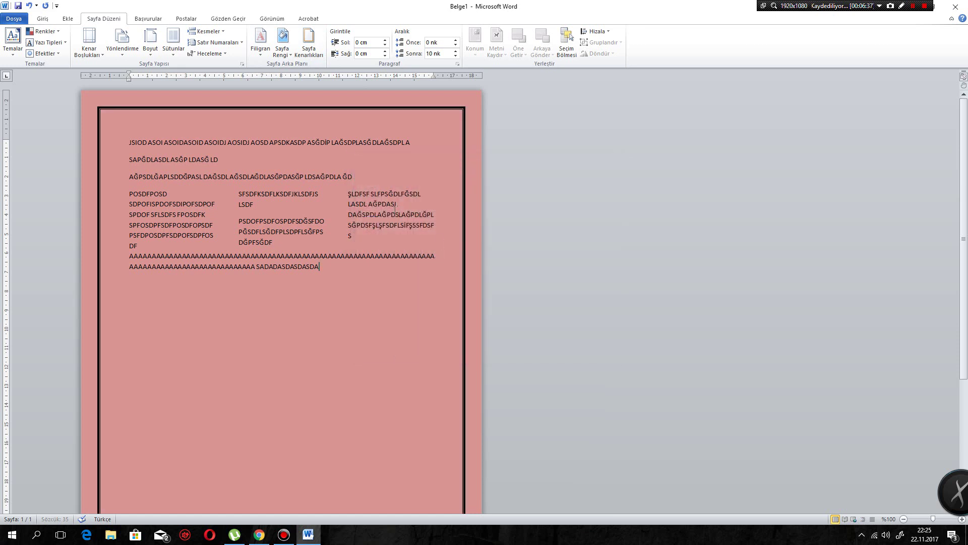
Replace the line border with an ornamental picture Art border.
left_click(289, 48)
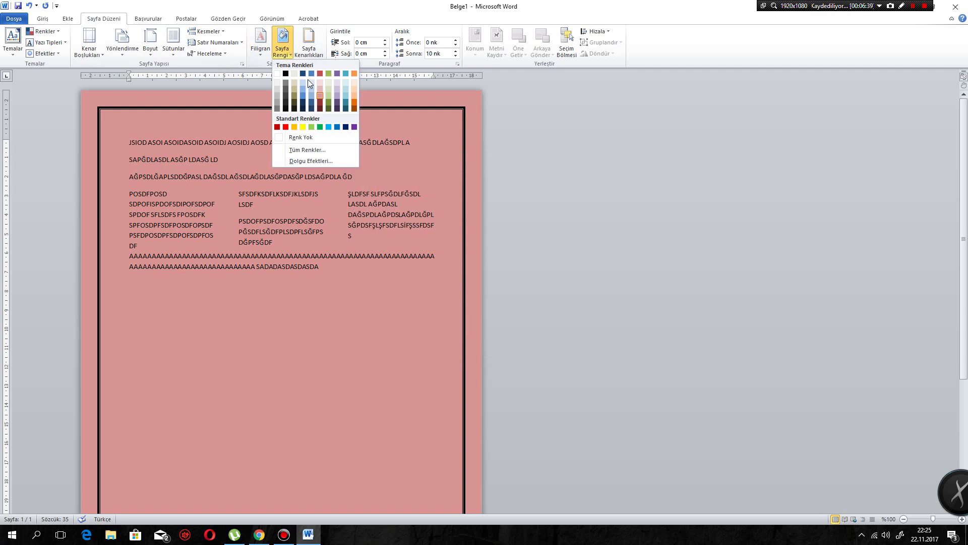
left_click(313, 49)
left_click(478, 330)
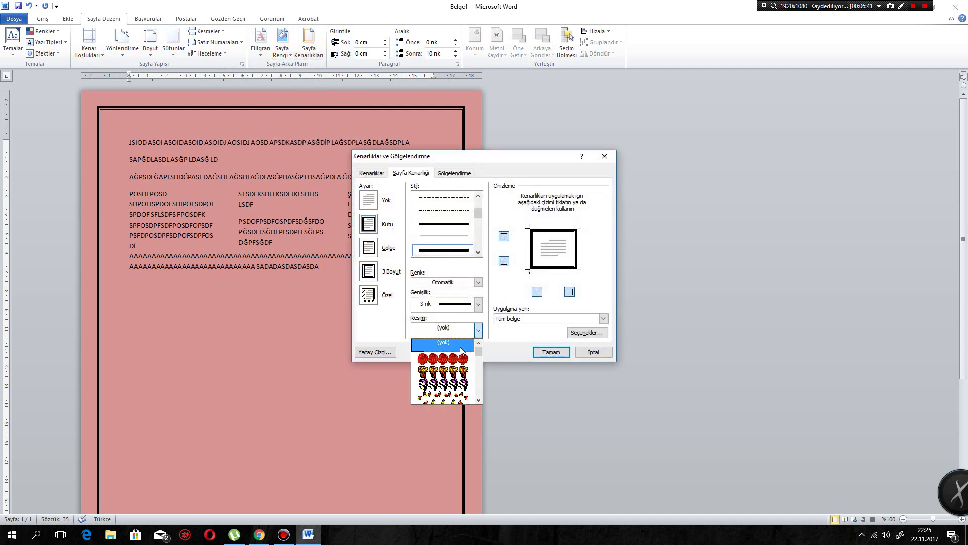
left_click_drag(480, 348, 480, 371)
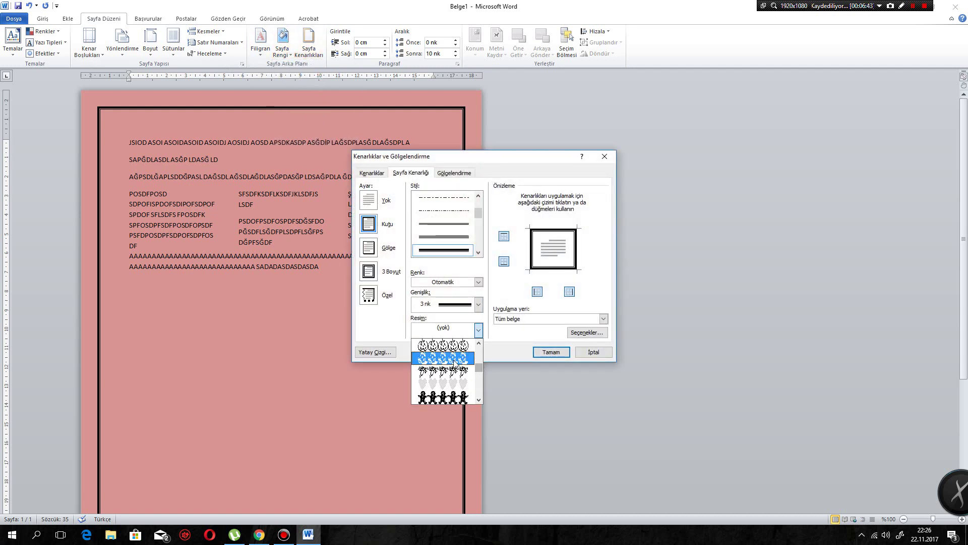
left_click(453, 359)
left_click(551, 352)
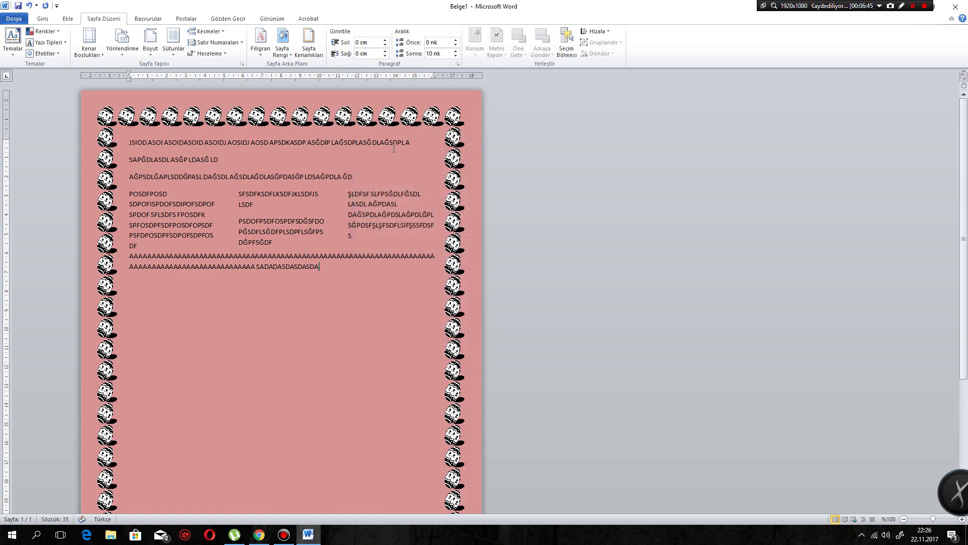
Colour the picture art border light blue.
left_click(311, 55)
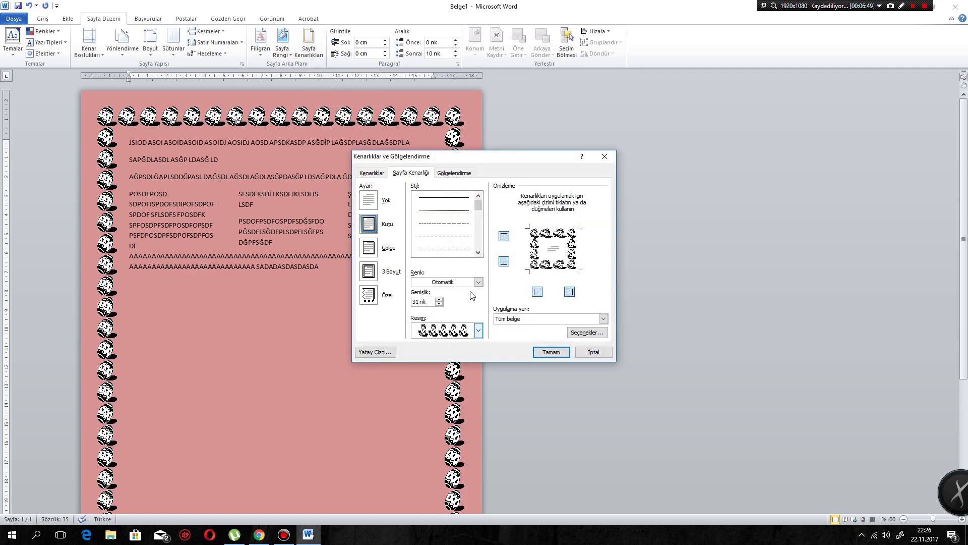
left_click(479, 282)
left_click(451, 334)
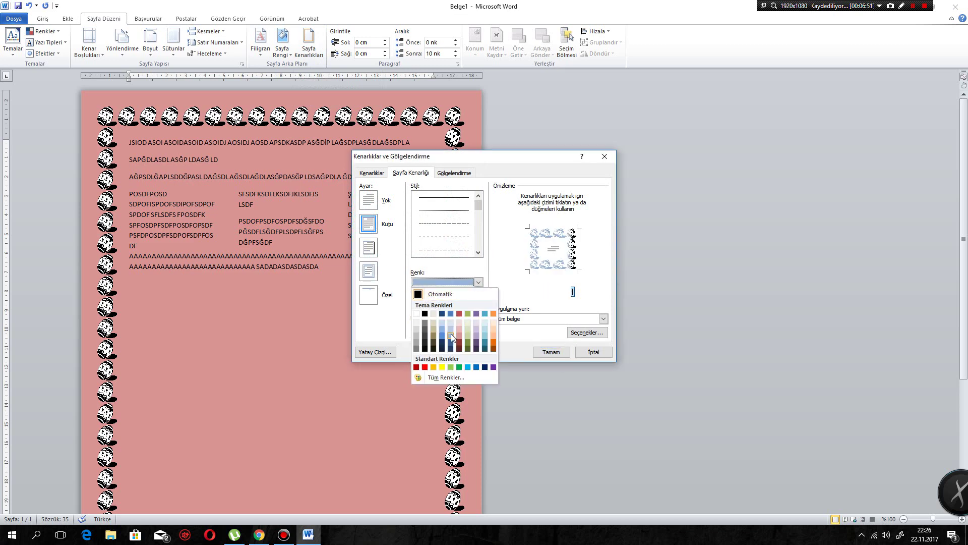
left_click(552, 352)
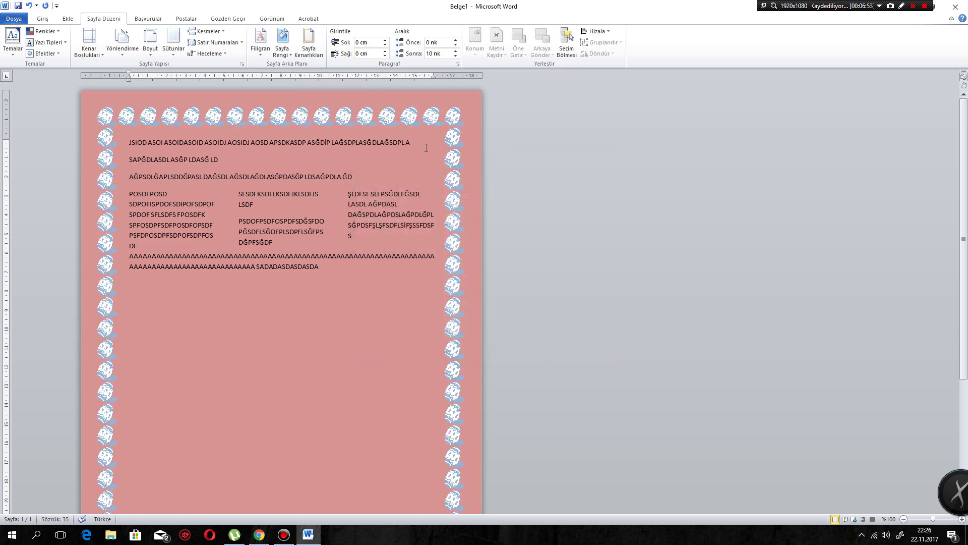
Replace the art border with a dashed line box page border.
left_click(285, 50)
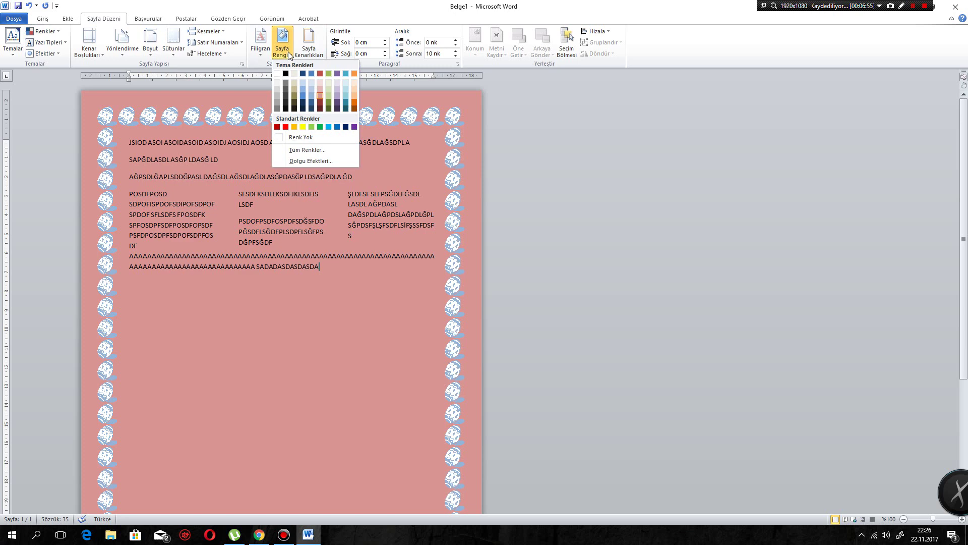
left_click(317, 53)
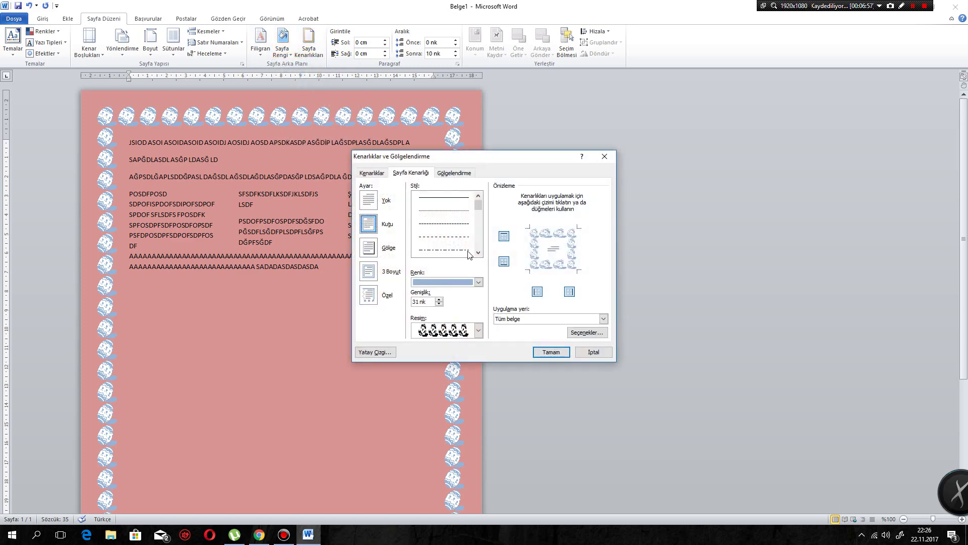
left_click(471, 222)
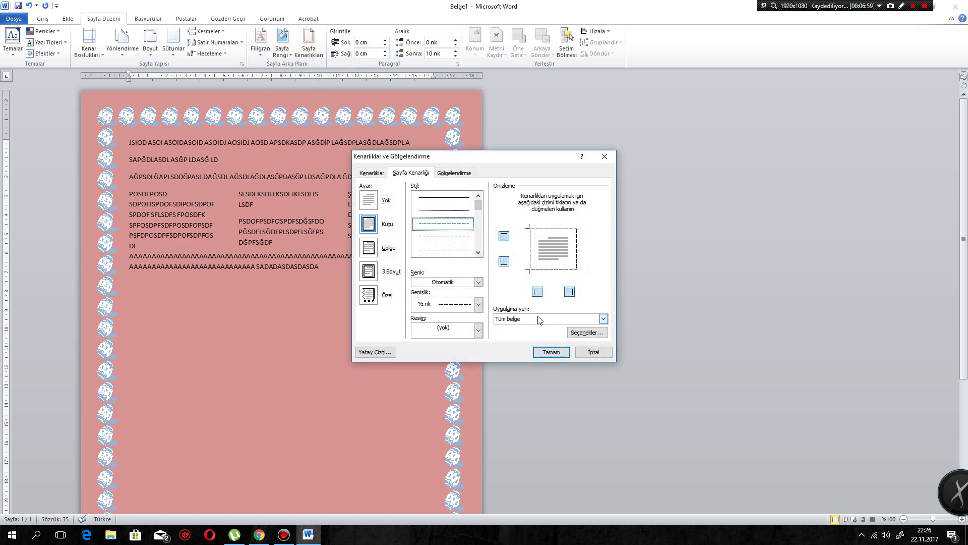
left_click(549, 352)
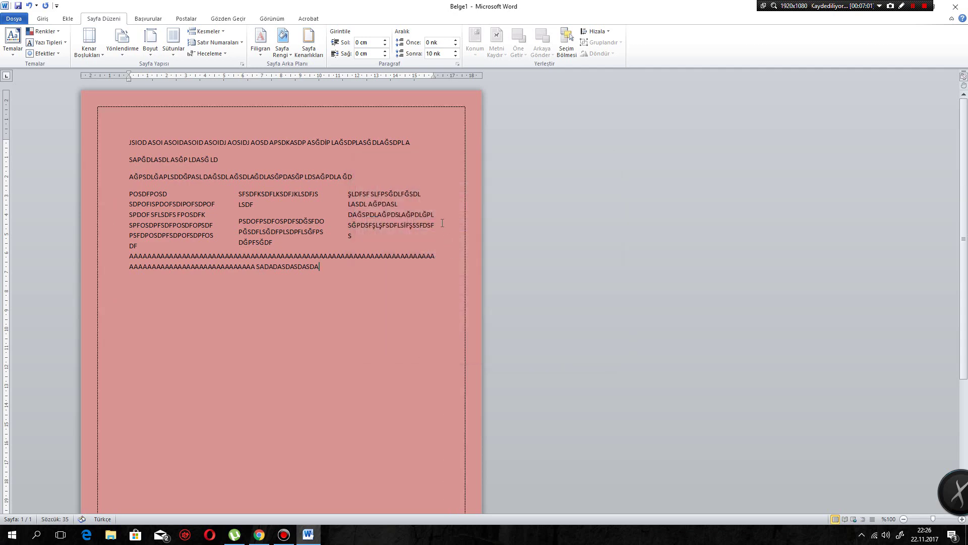
Try a blue shading fill on the paragraph, then reset the fill to No Color.
left_click(308, 43)
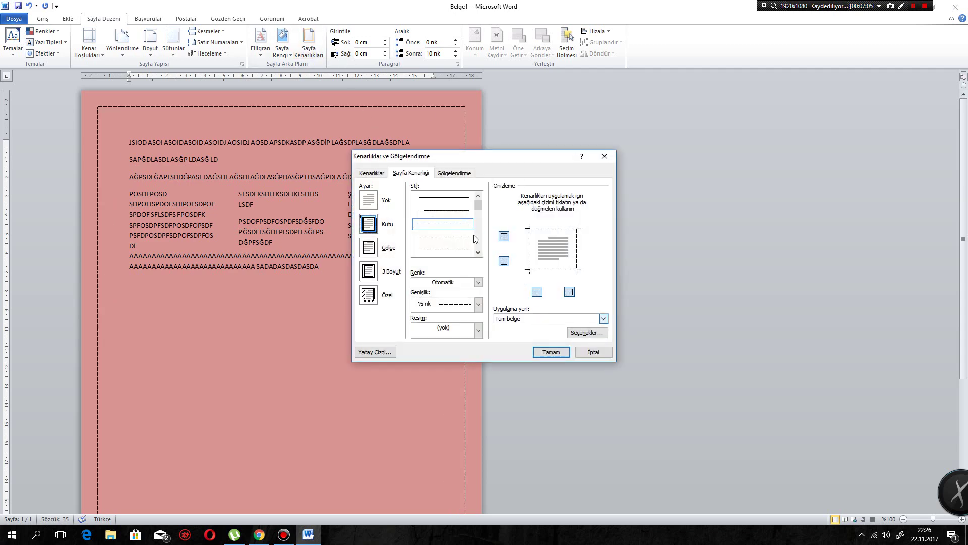
left_click(451, 175)
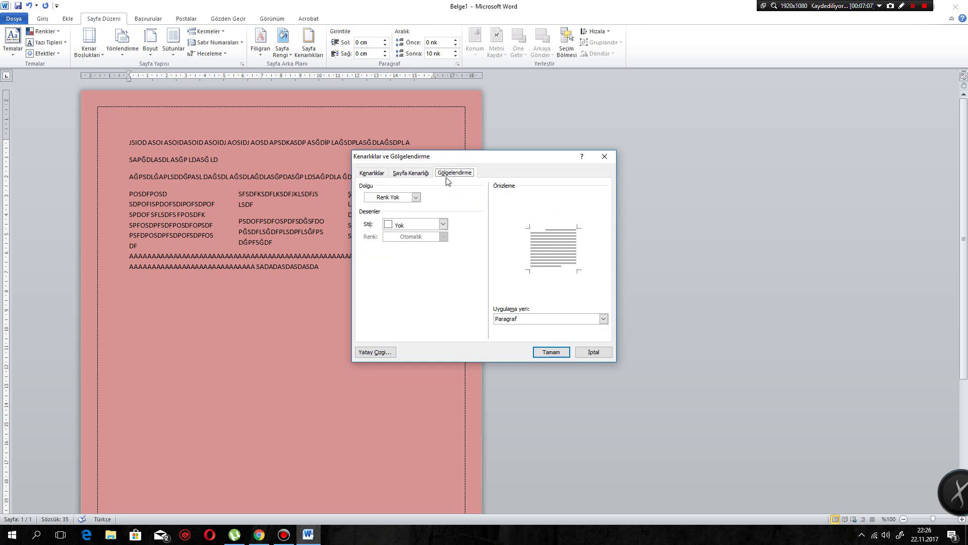
left_click(407, 200)
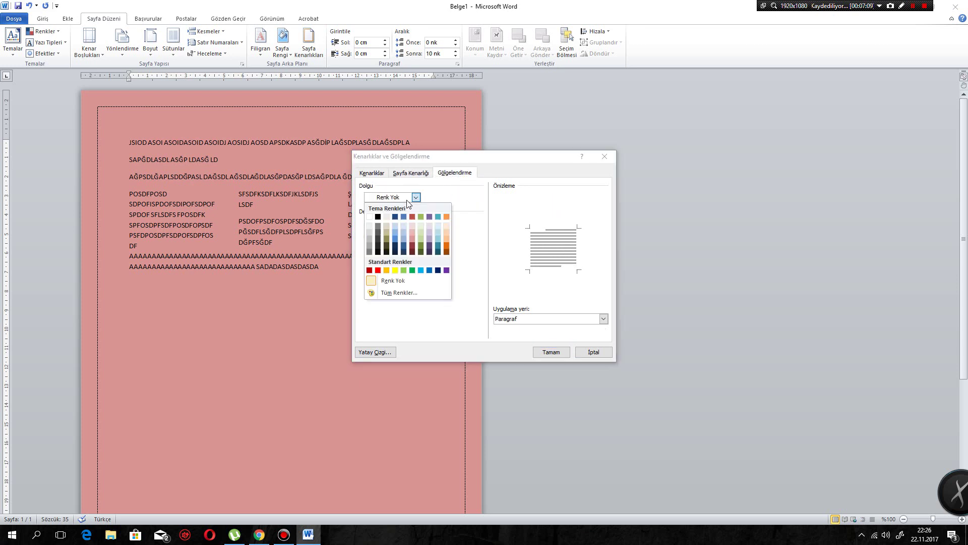
left_click(397, 241)
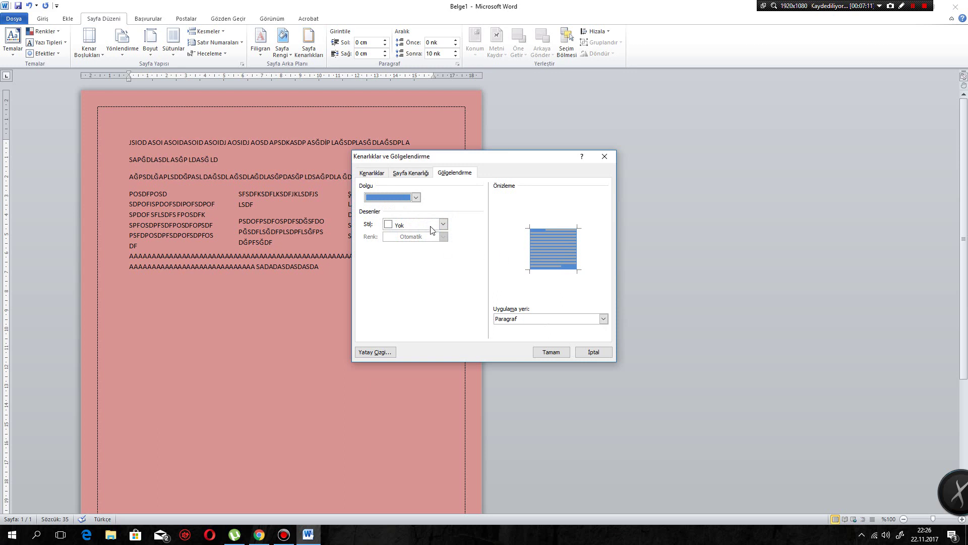
left_click(416, 197)
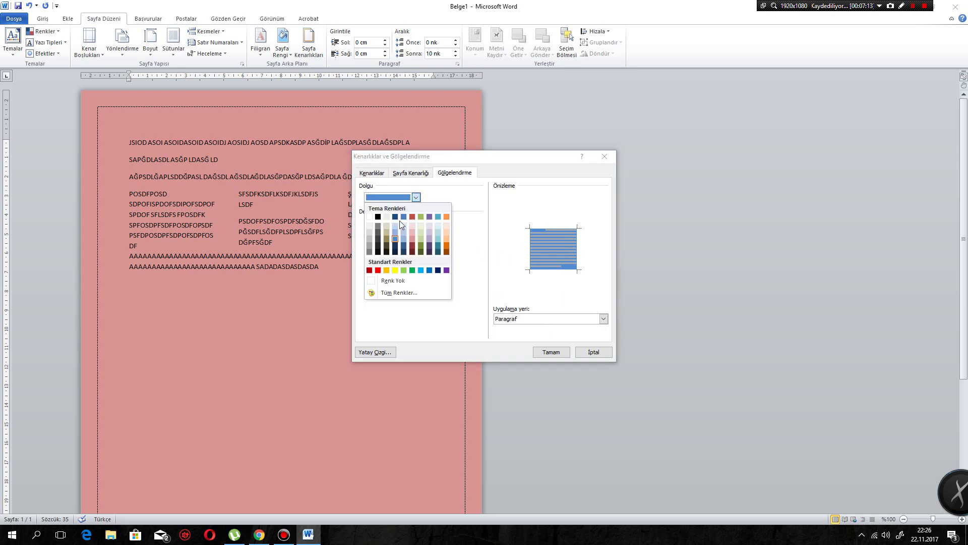
left_click(372, 281)
Give the AAAA paragraph a plain Box border.
left_click(411, 173)
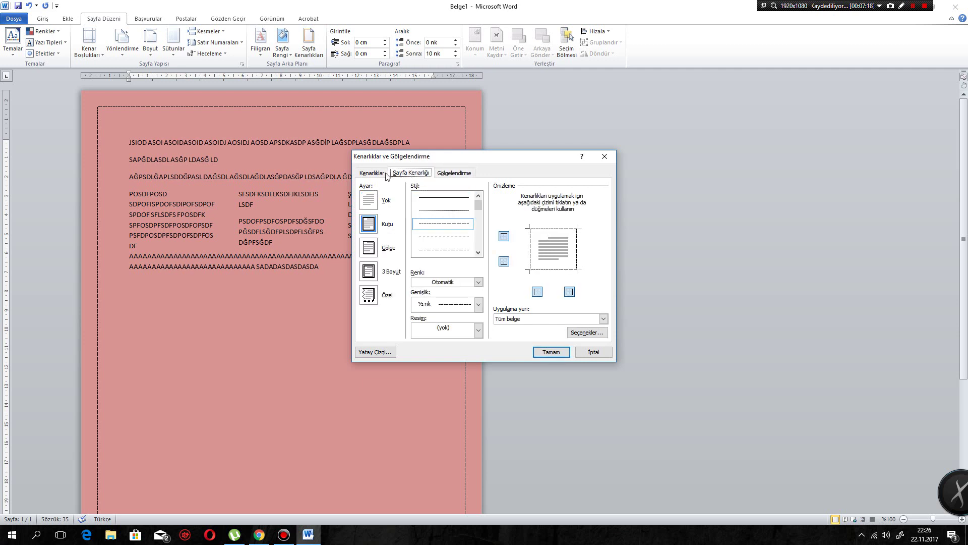
left_click(386, 173)
left_click(403, 174)
left_click(383, 173)
left_click(368, 224)
left_click(543, 353)
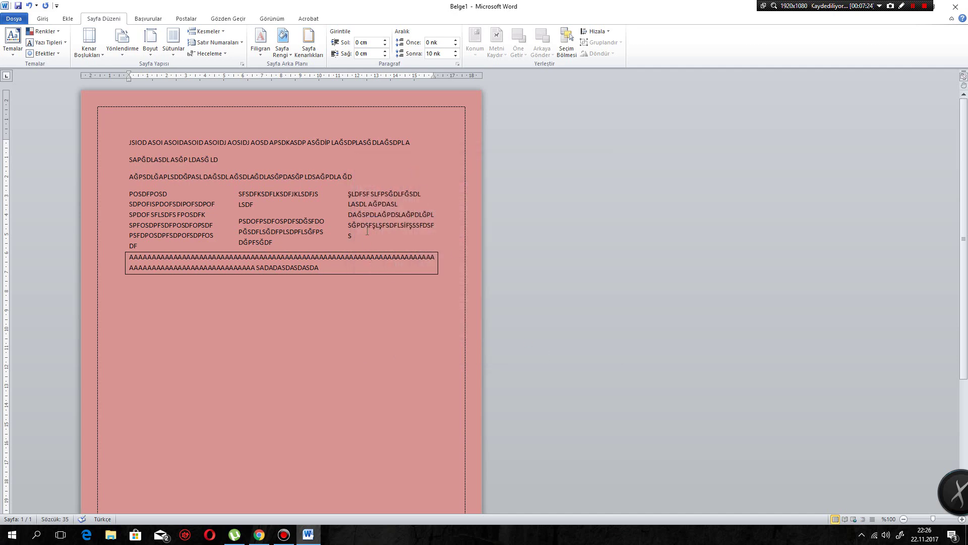
Set the AAAA paragraph's border to None with Apply to Paragraph.
left_click(318, 55)
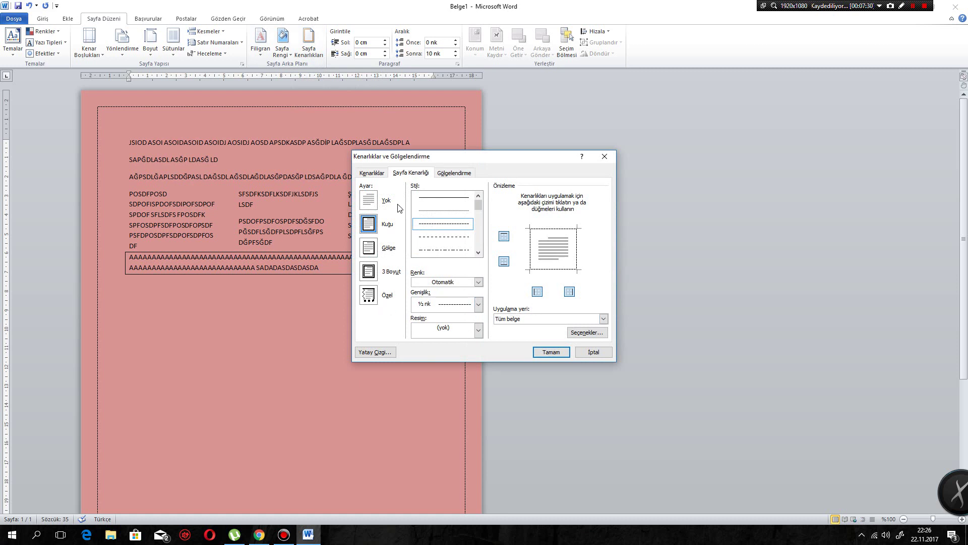
left_click(380, 175)
left_click(583, 318)
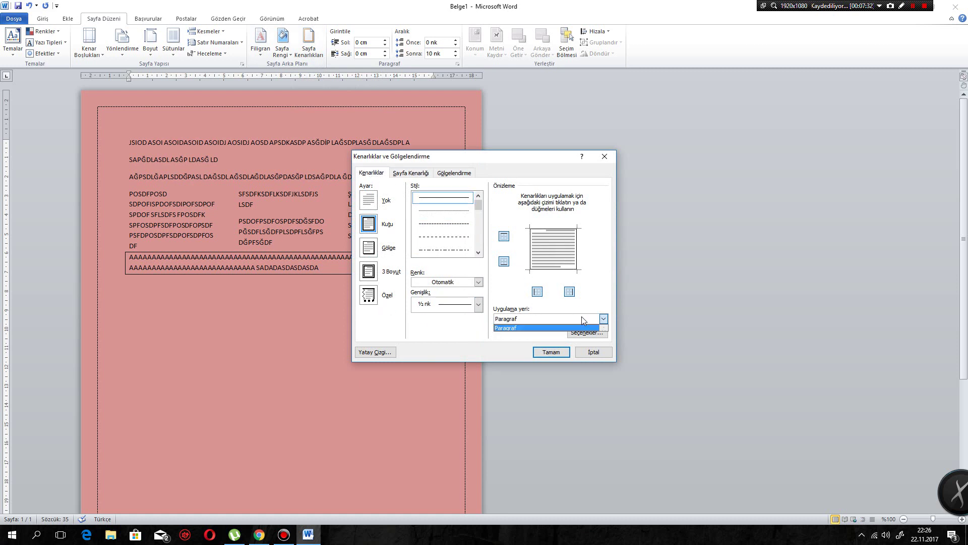
left_click(584, 319)
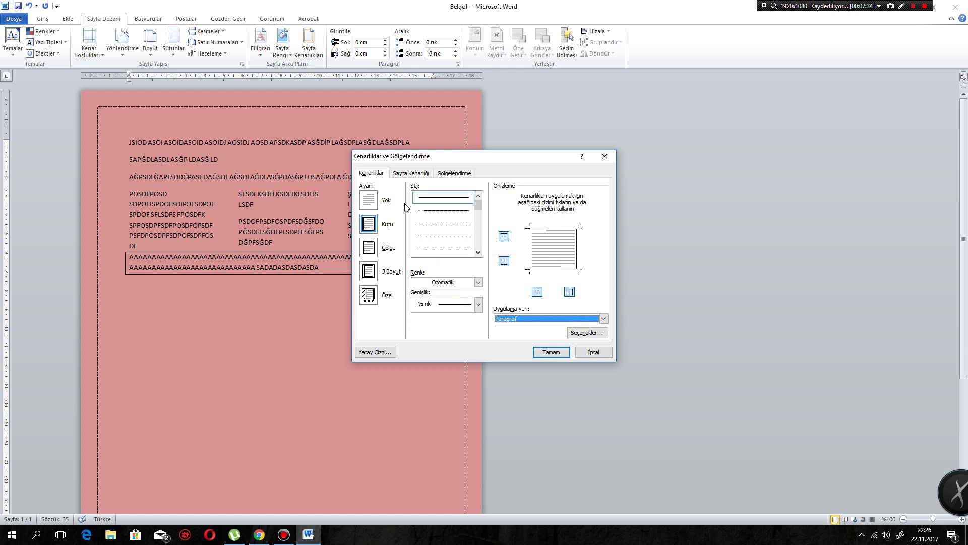
left_click(375, 202)
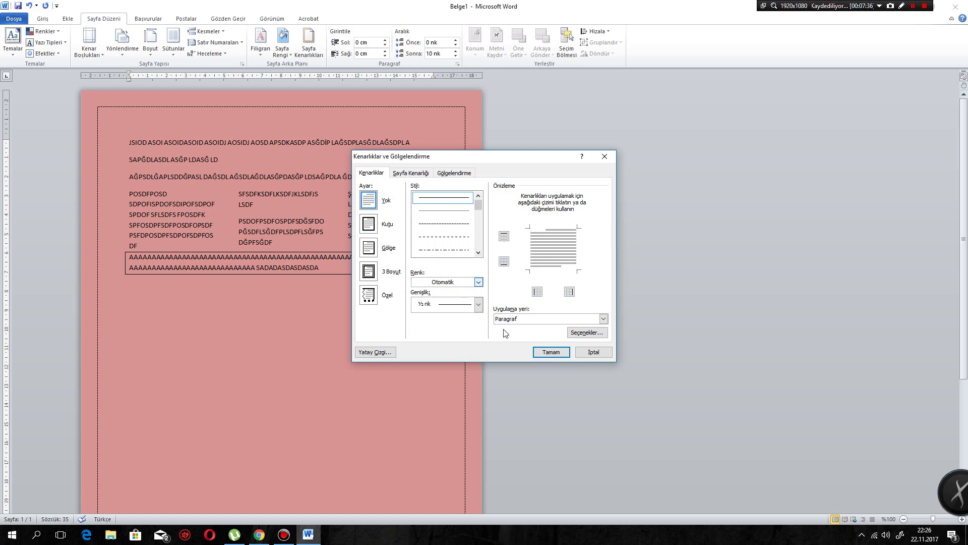
left_click(545, 353)
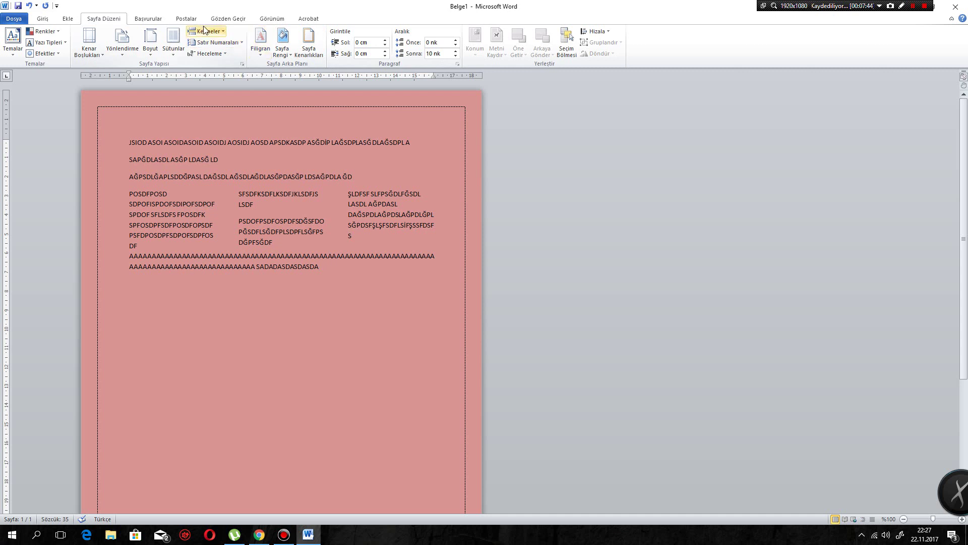
Browse the References, Mailings and Review ribbon commands.
left_click(166, 19)
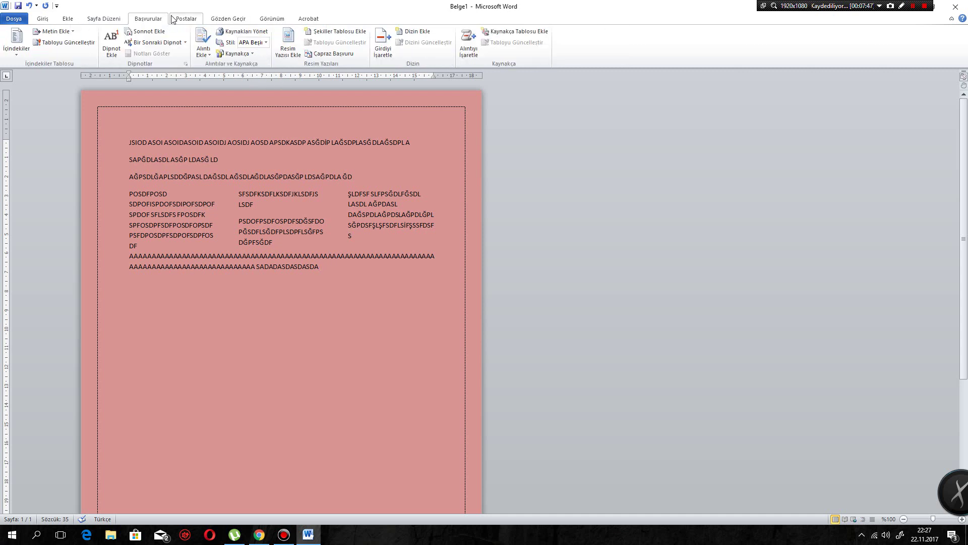
left_click(176, 19)
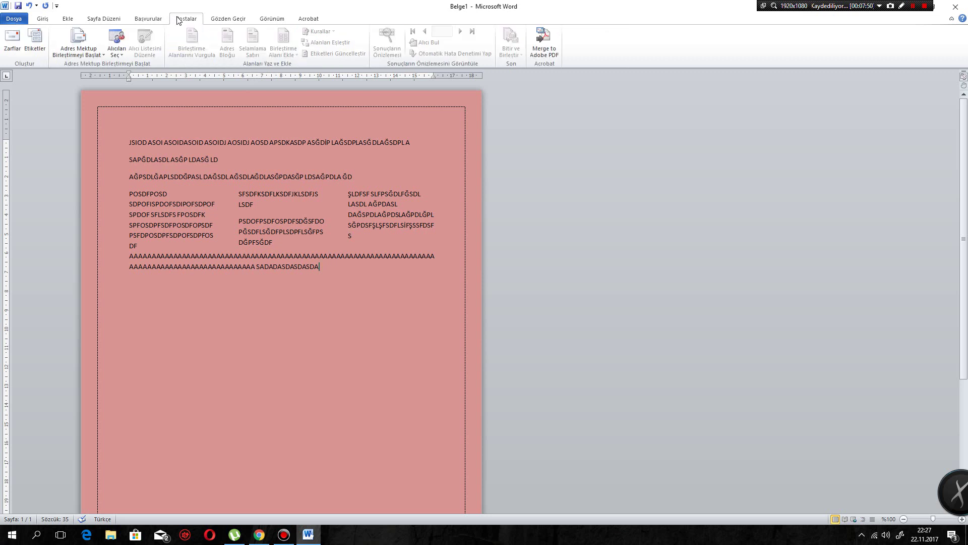
left_click(217, 19)
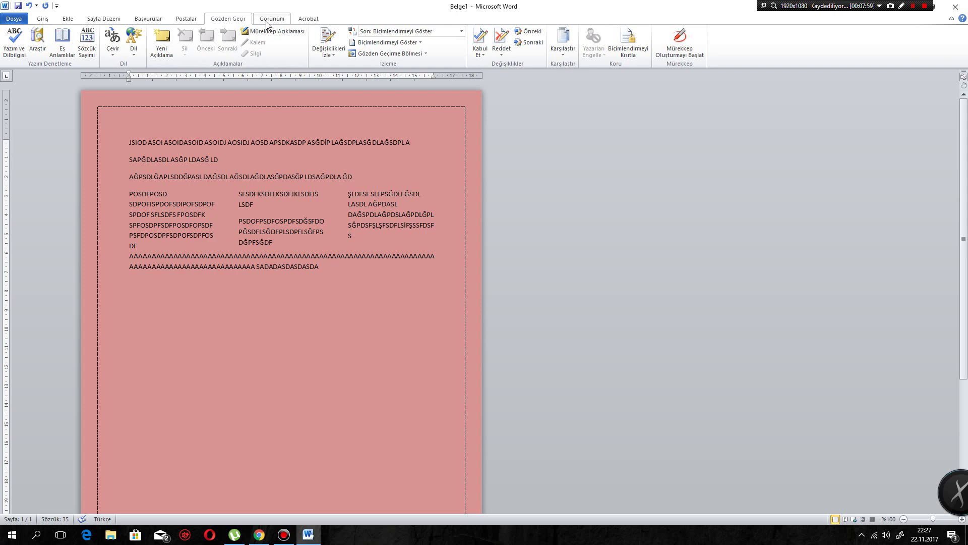
Preview Full Screen Reading and Draft views, then return to Print Layout.
left_click(268, 22)
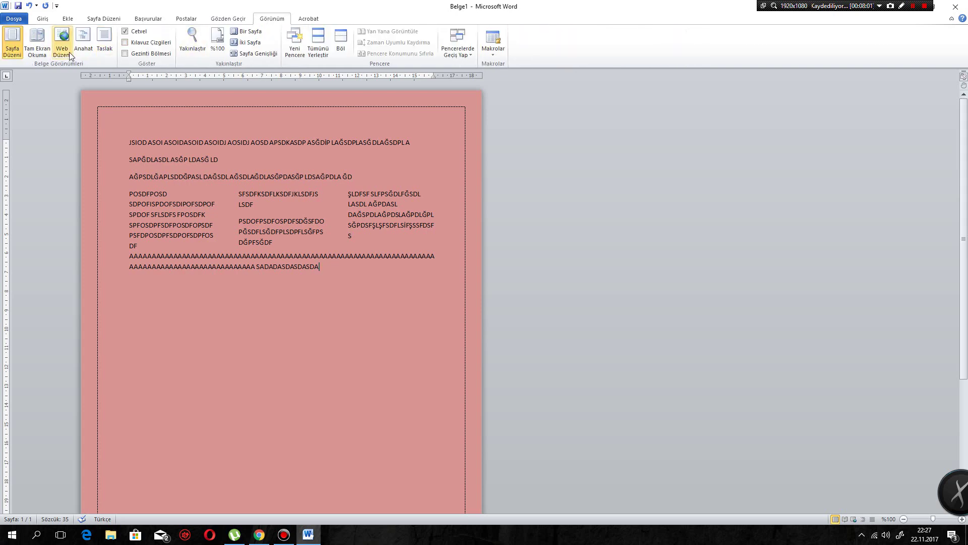
left_click(48, 47)
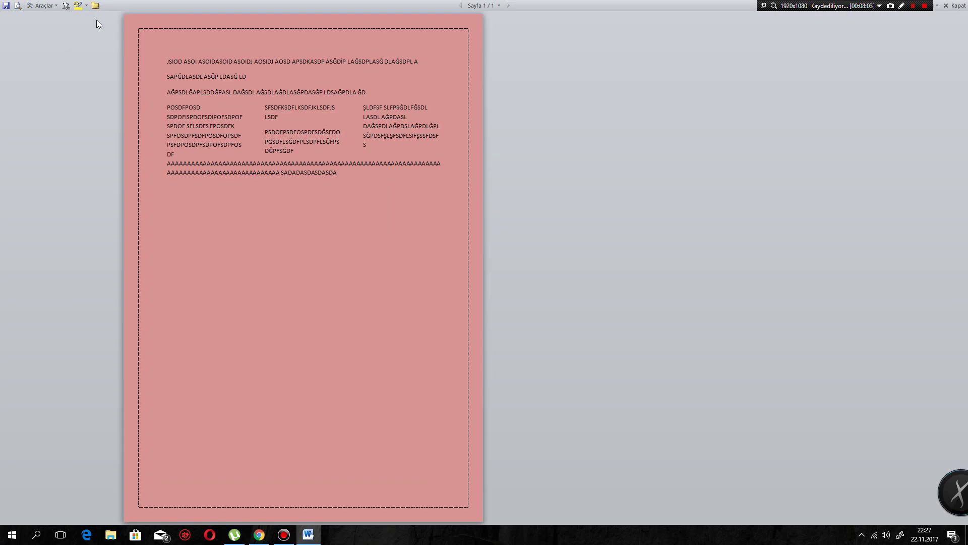
key("Escape")
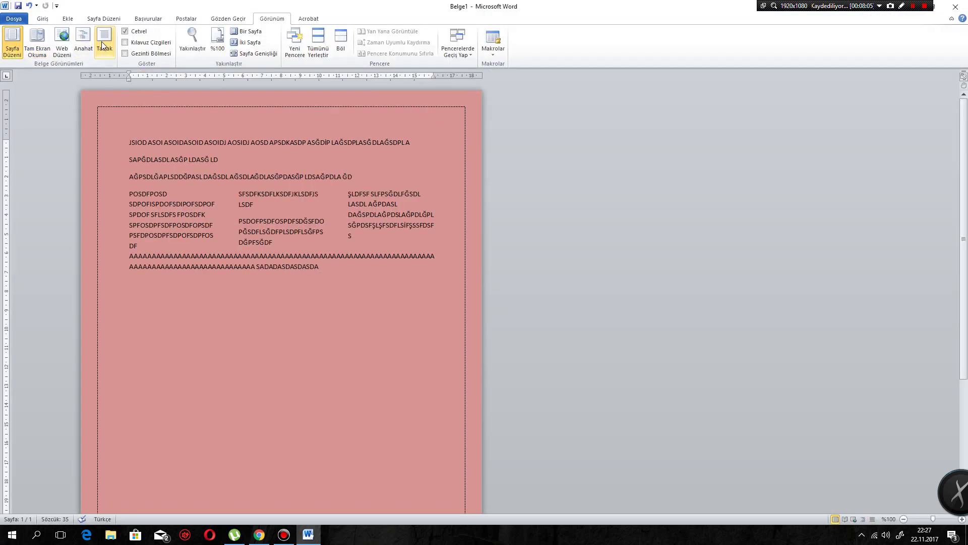
left_click(103, 45)
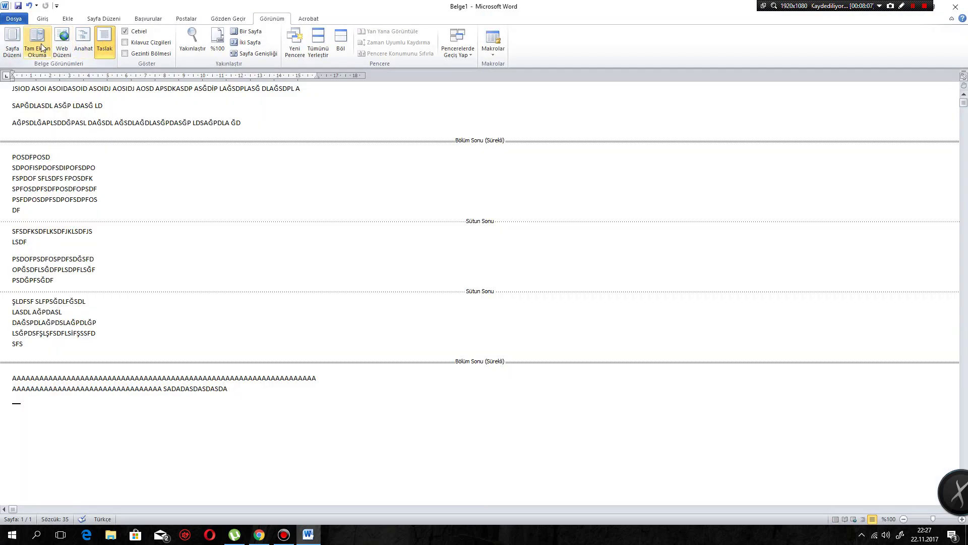
left_click(12, 43)
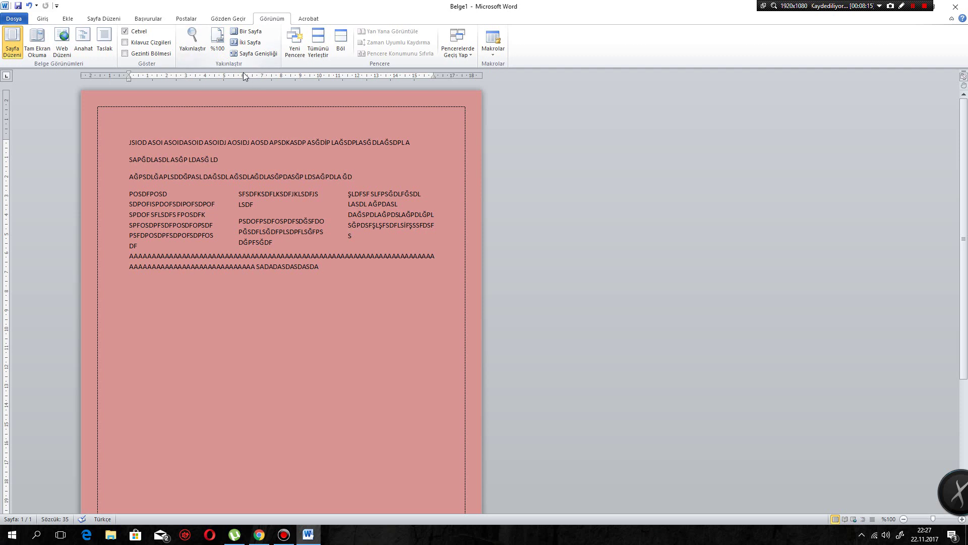
scroll(346, 125, "down", 2)
scroll(205, 168, "down", 3)
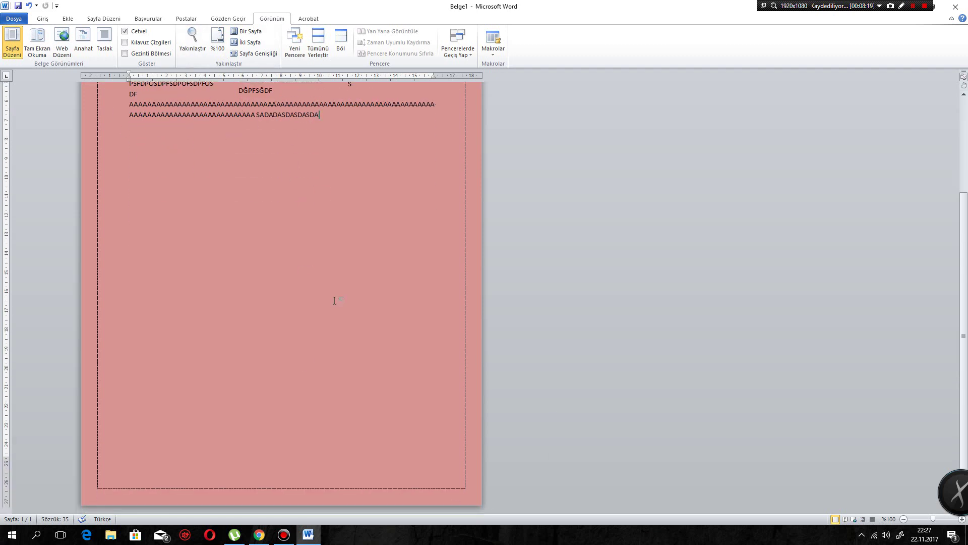
scroll(76, 115, "up", 2)
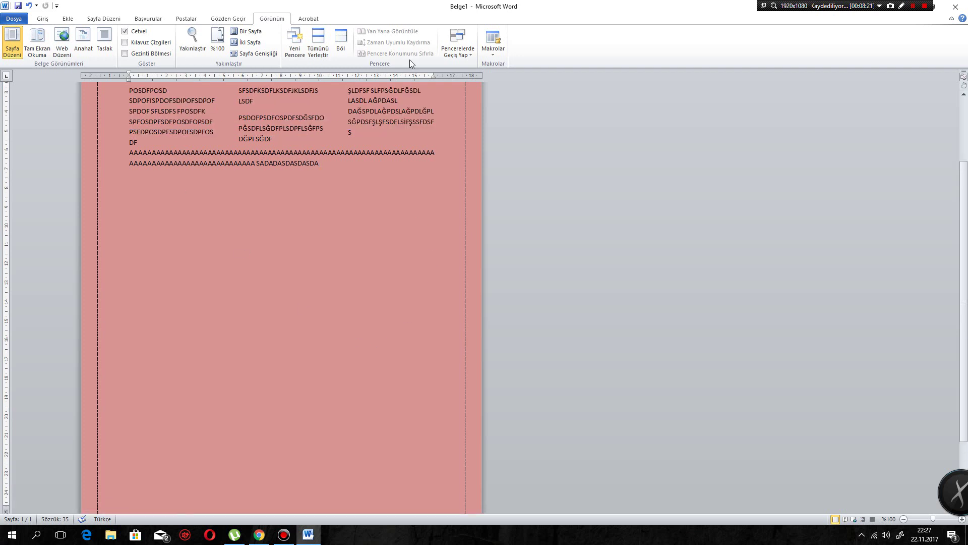
scroll(410, 59, "up", 1)
scroll(431, 53, "up", 2)
Show Belge1's File Info page with its page count, word count and editing time.
left_click(6, 18)
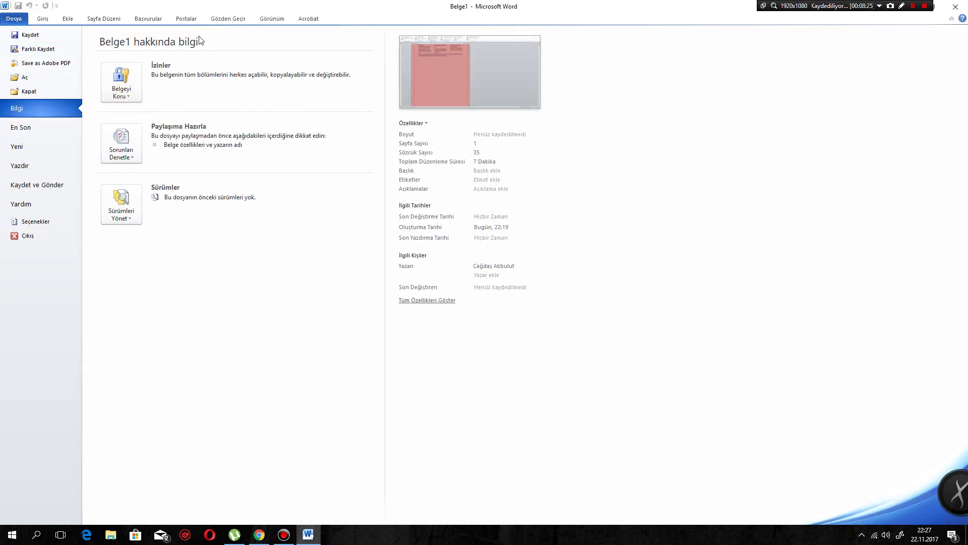
left_click(309, 19)
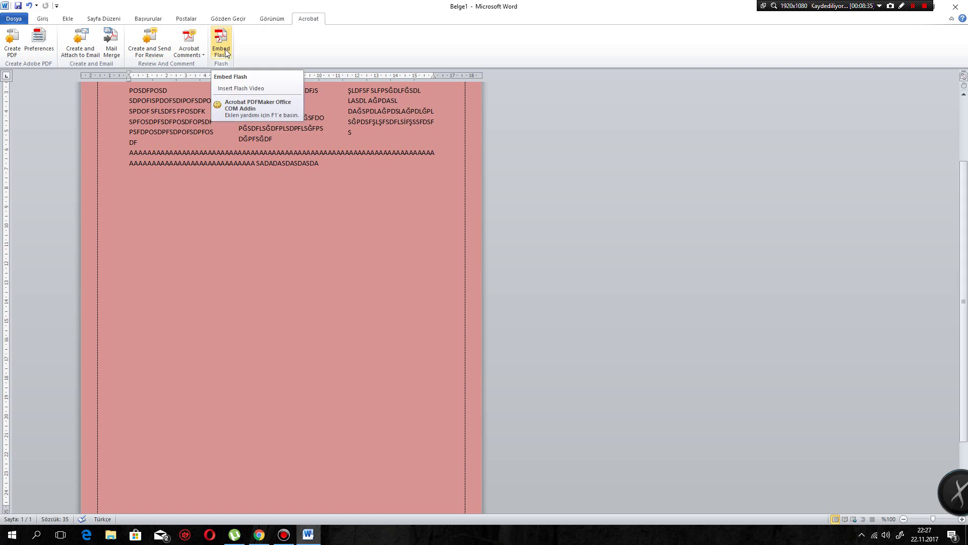
left_click(25, 19)
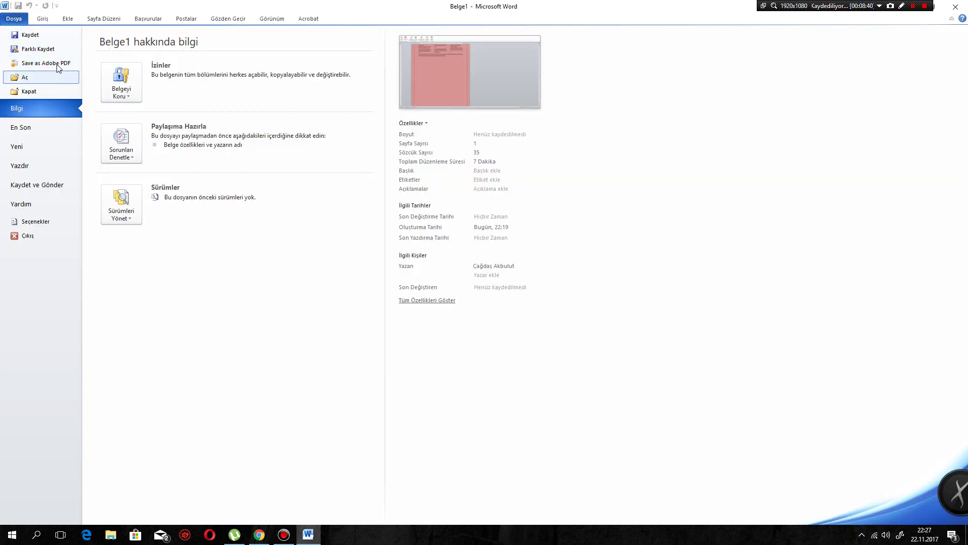
left_click(54, 51)
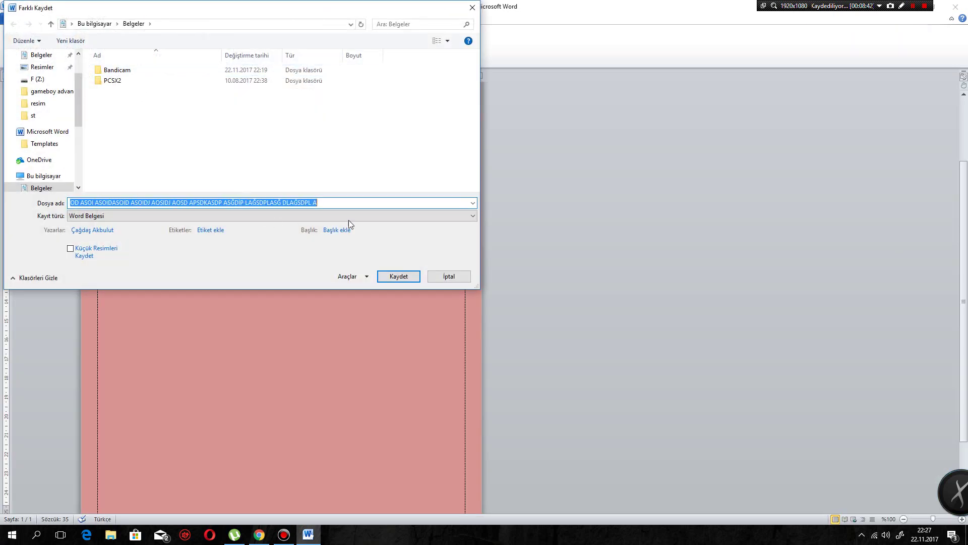
left_click(389, 216)
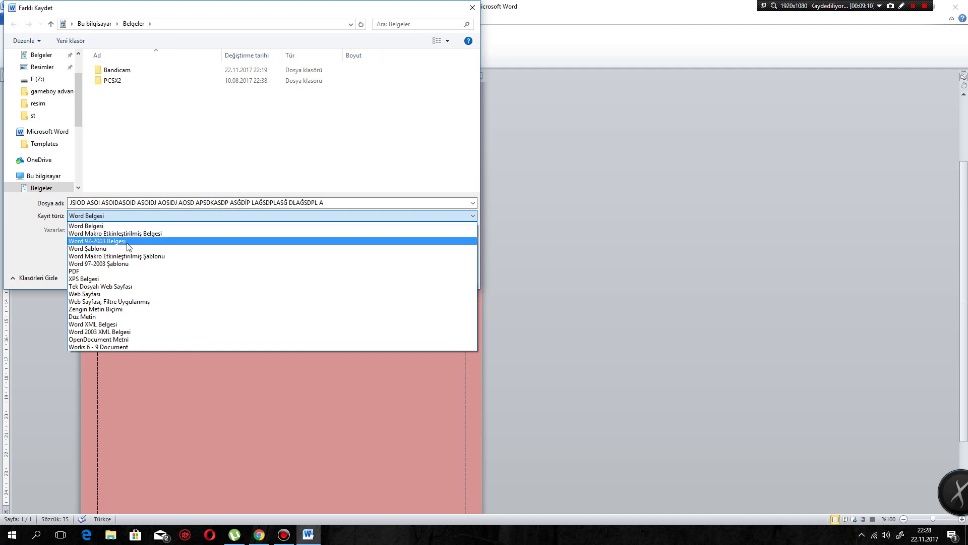
left_click(471, 11)
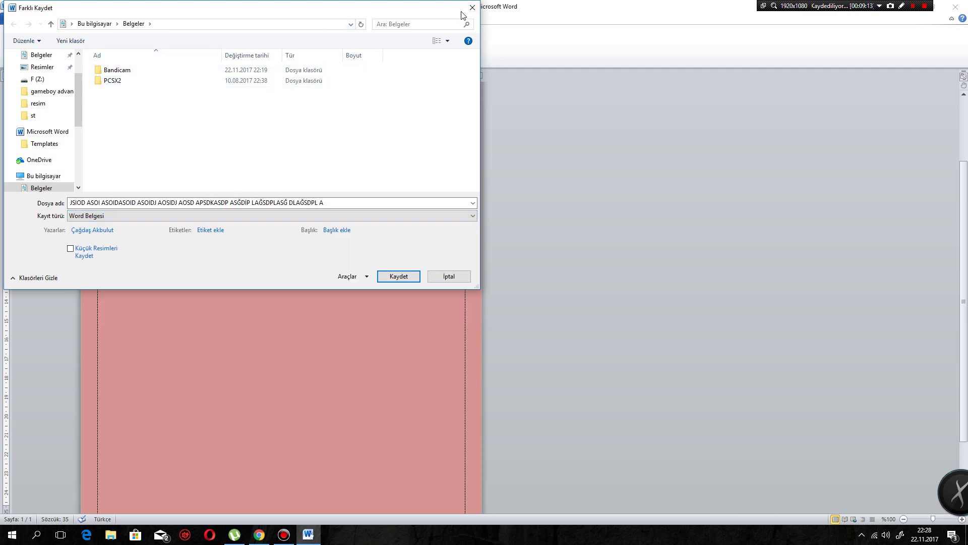
key("Escape")
left_click(14, 18)
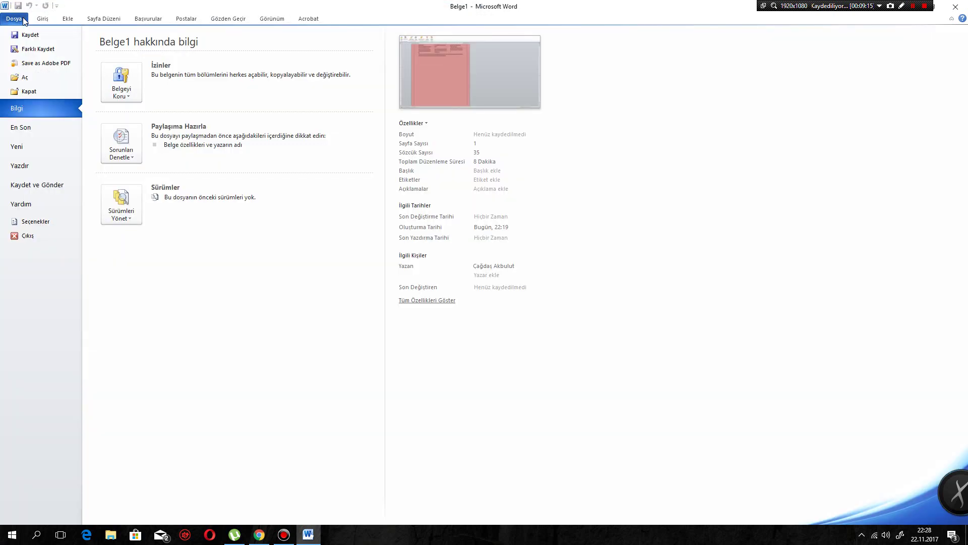